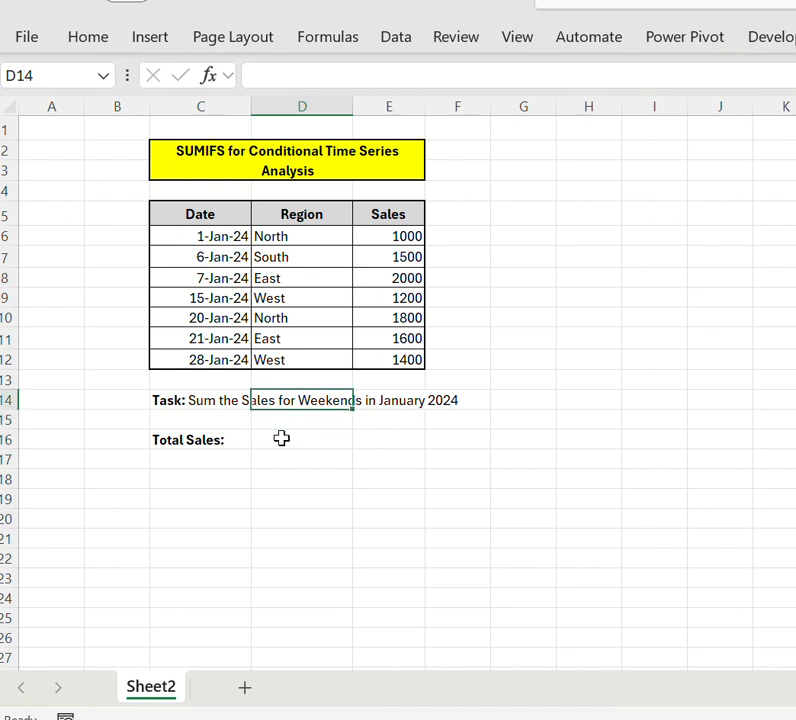
Examine the sales table's header row and its Date and Sales columns.
{"action": "key", "text": "Left"}
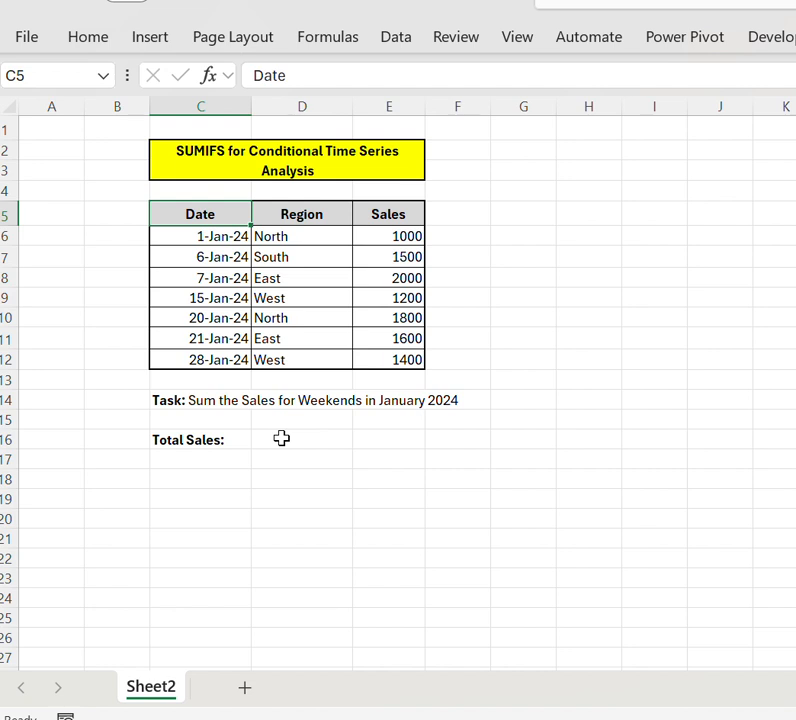
{"action": "key", "text": "shift+Right"}
{"action": "key", "text": "shift+Right"}
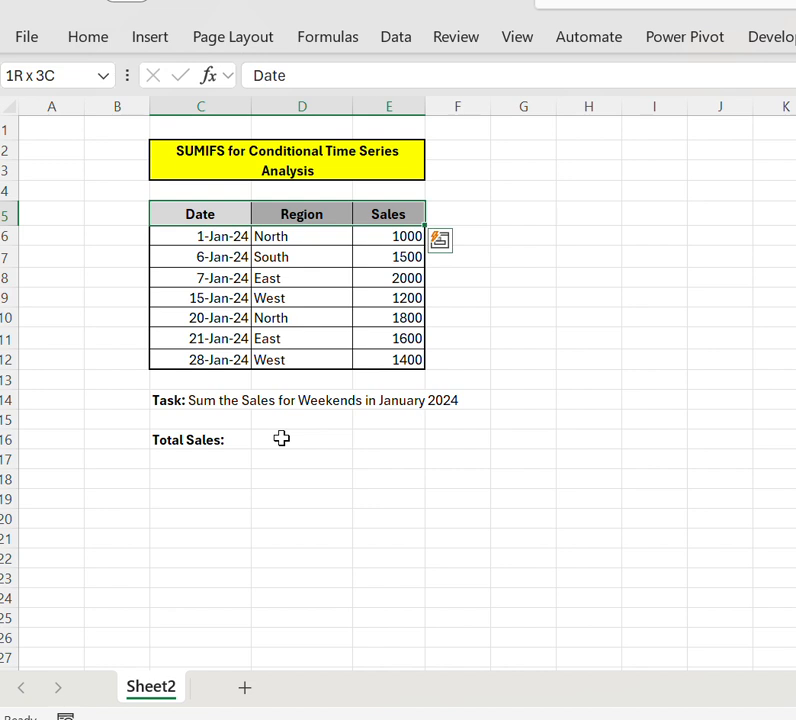
{"action": "key", "text": "Right"}
{"action": "key", "text": "Left"}
{"action": "key", "text": "ctrl+shift+Down"}
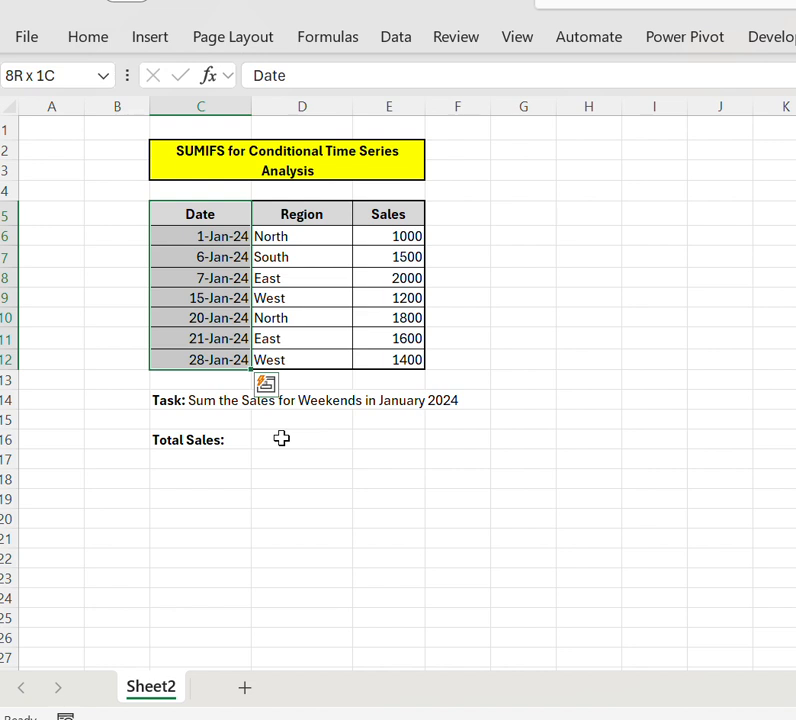
{"action": "key", "text": "Right"}
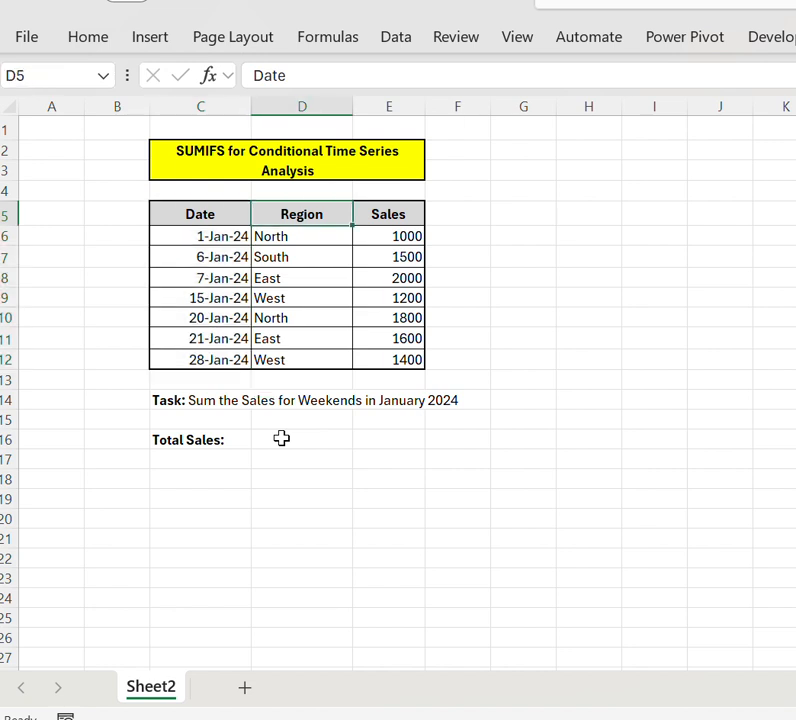
{"action": "key", "text": "Right"}
{"action": "key", "text": "ctrl+shift+Down"}
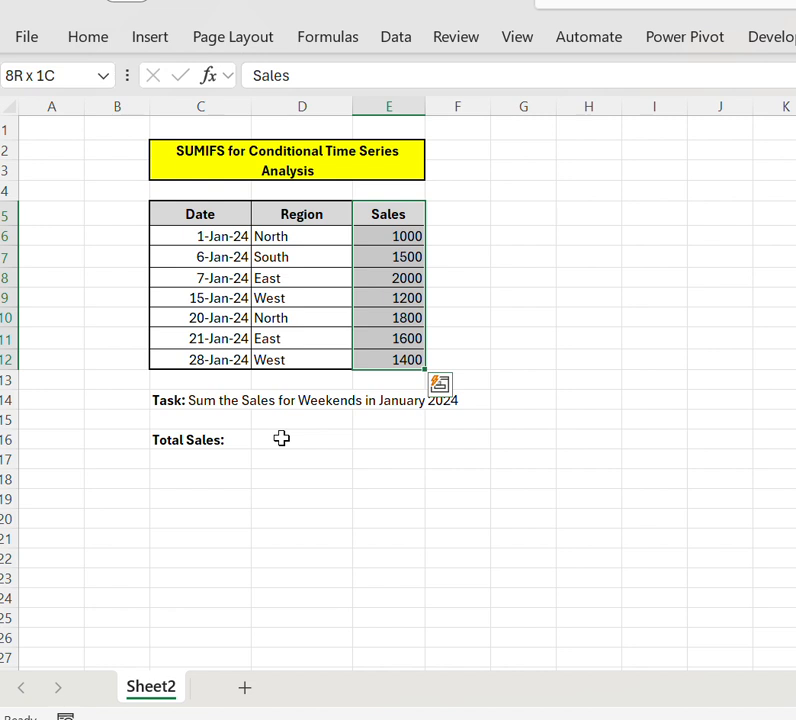
{"action": "key", "text": "Left"}
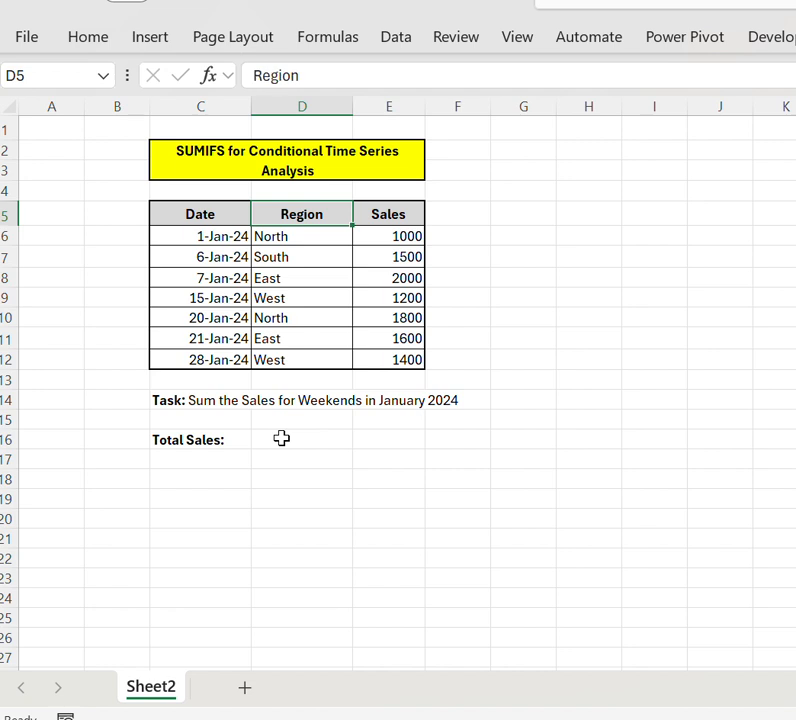
{"action": "key", "text": "Left"}
{"action": "key", "text": "ctrl+shift+Down"}
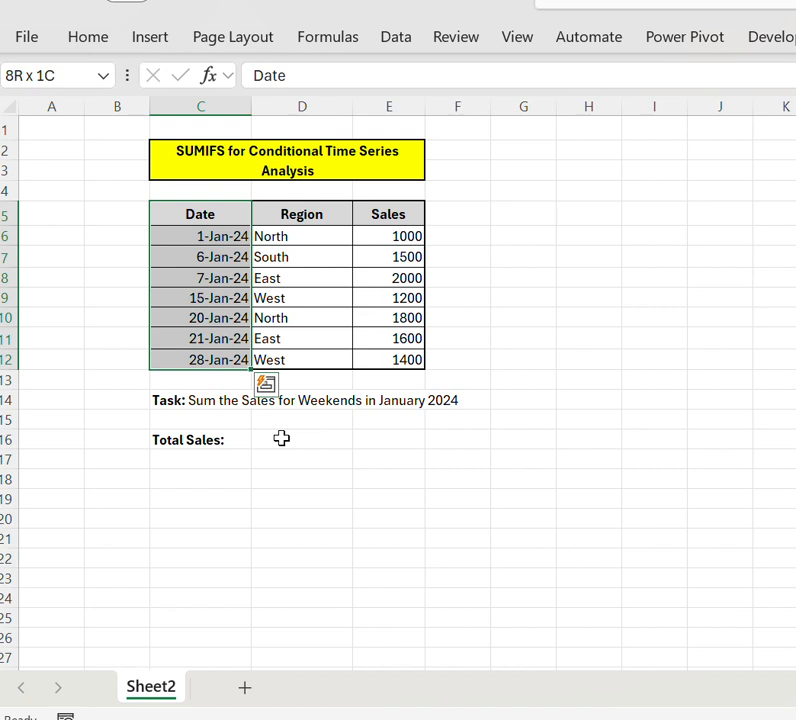
Go through the listed dates and read the task statement in row 14.
{"action": "key", "text": "Down"}
{"action": "key", "text": "Down"}
{"action": "key", "text": "Down"}
{"action": "key", "text": "Down"}
{"action": "key", "text": "Down"}
{"action": "key", "text": "Down"}
{"action": "key", "text": "Down"}
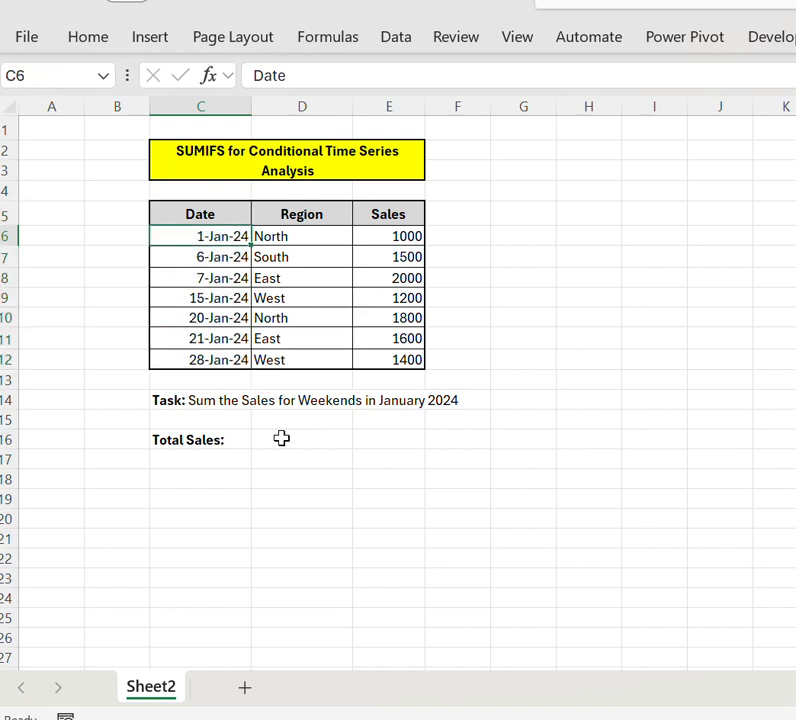
{"action": "key", "text": "Down"}
{"action": "key", "text": "Down"}
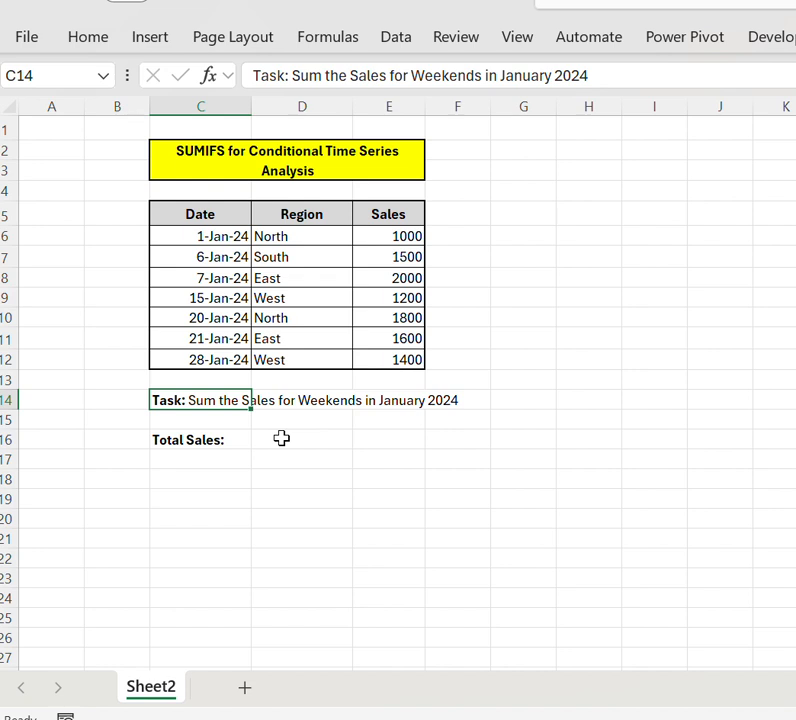
{"action": "key", "text": "Right"}
{"action": "key", "text": "Right"}
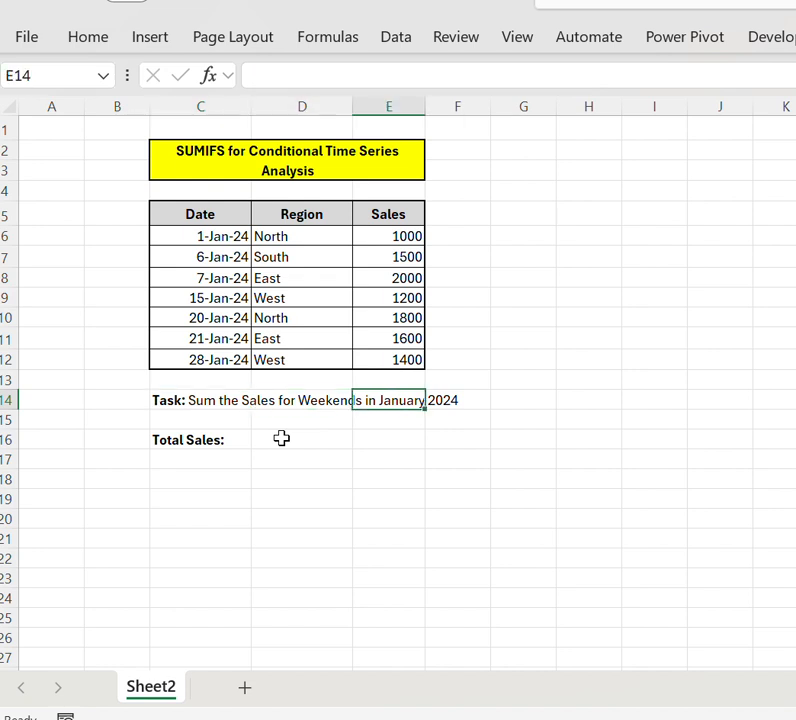
{"action": "key", "text": "Left"}
{"action": "key", "text": "Left"}
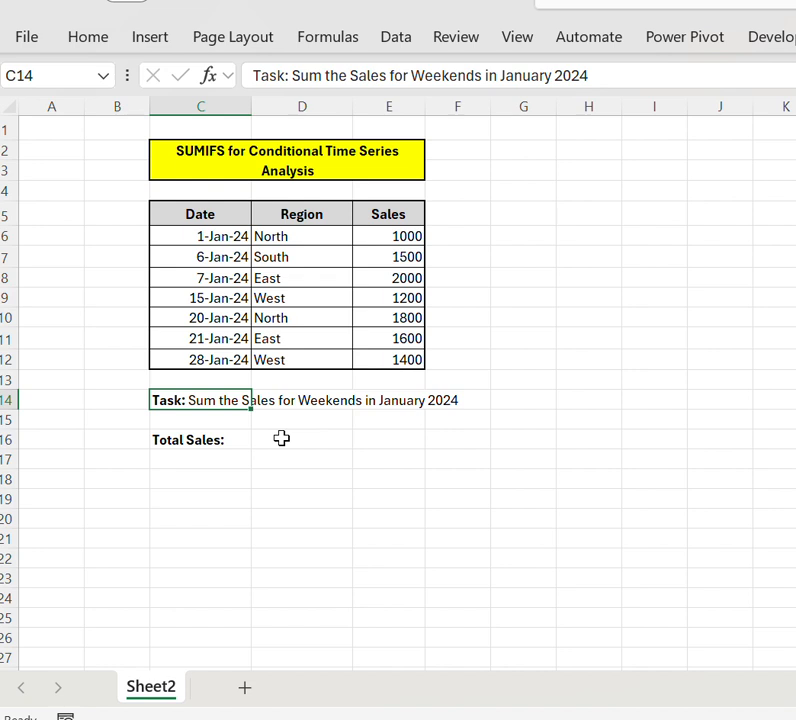
Review the dates in C6:C12 again, from the last entry back to the first.
{"action": "key", "text": "Up"}
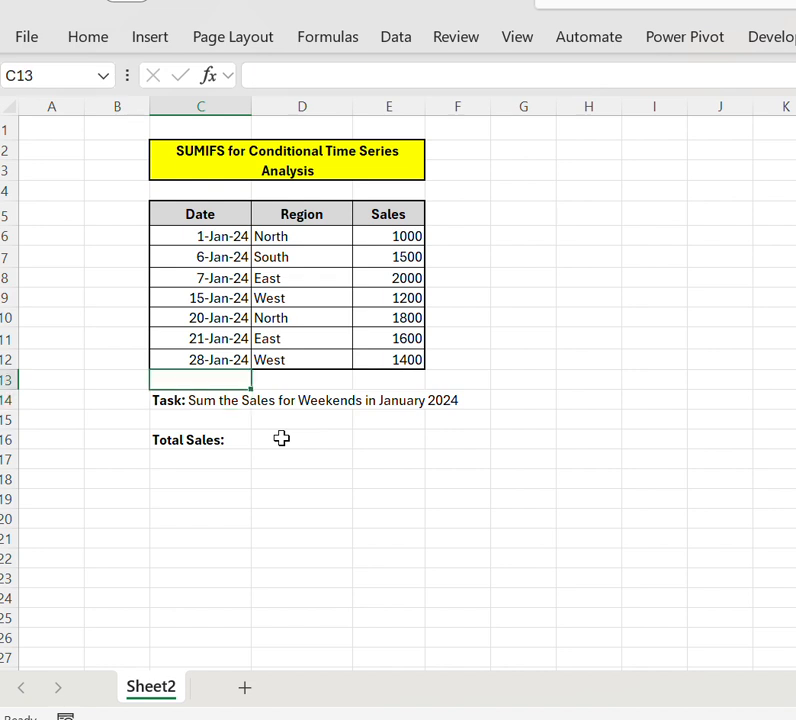
{"action": "key", "text": "Up"}
{"action": "key", "text": "Up"}
{"action": "key", "text": "Up"}
{"action": "key", "text": "Up"}
{"action": "key", "text": "Up"}
{"action": "key", "text": "Up"}
{"action": "key", "text": "Up"}
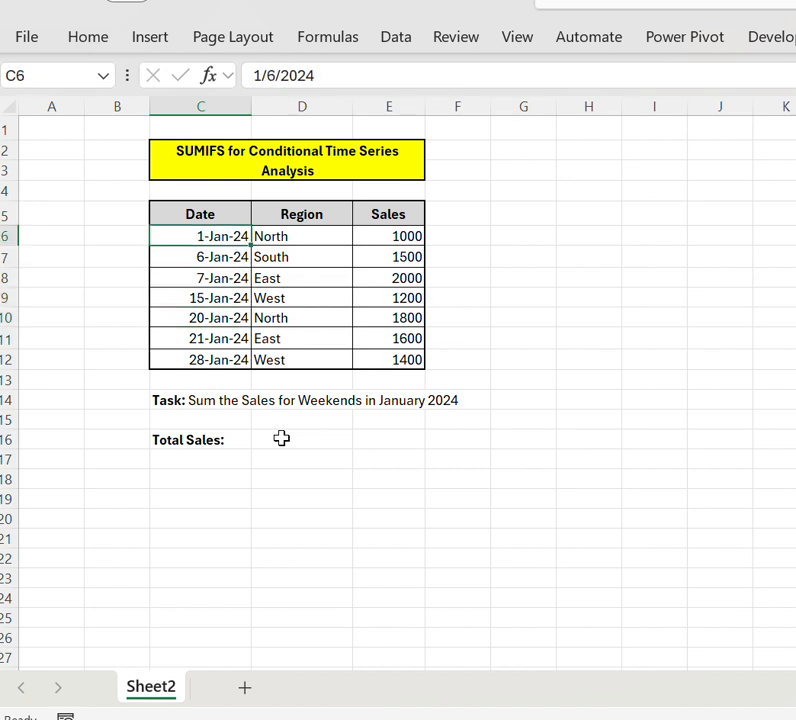
{"action": "key", "text": "ctrl+shift+Down"}
Add the column header Weekday in F5, next to the Sales header.
{"action": "key", "text": "Right"}
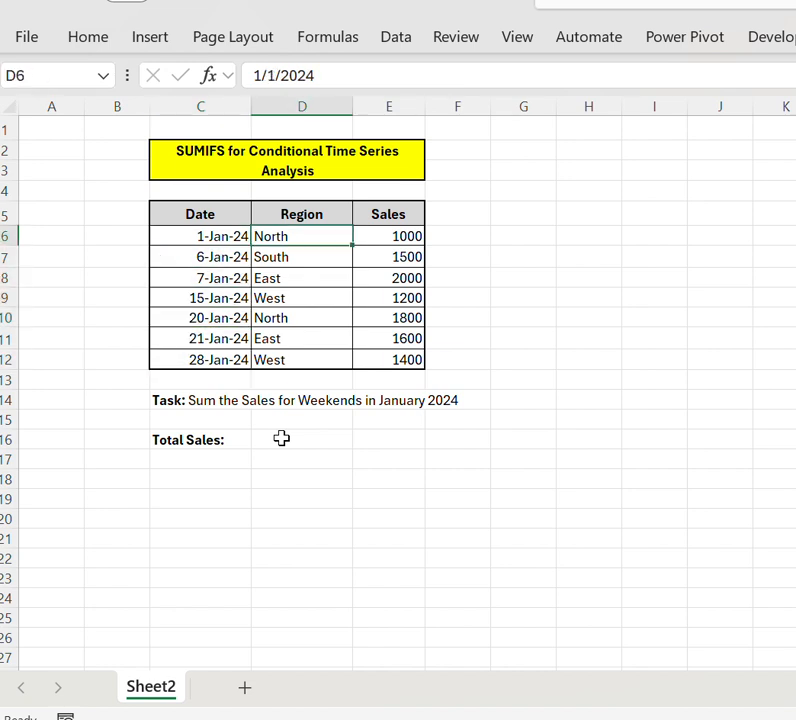
{"action": "key", "text": "Right"}
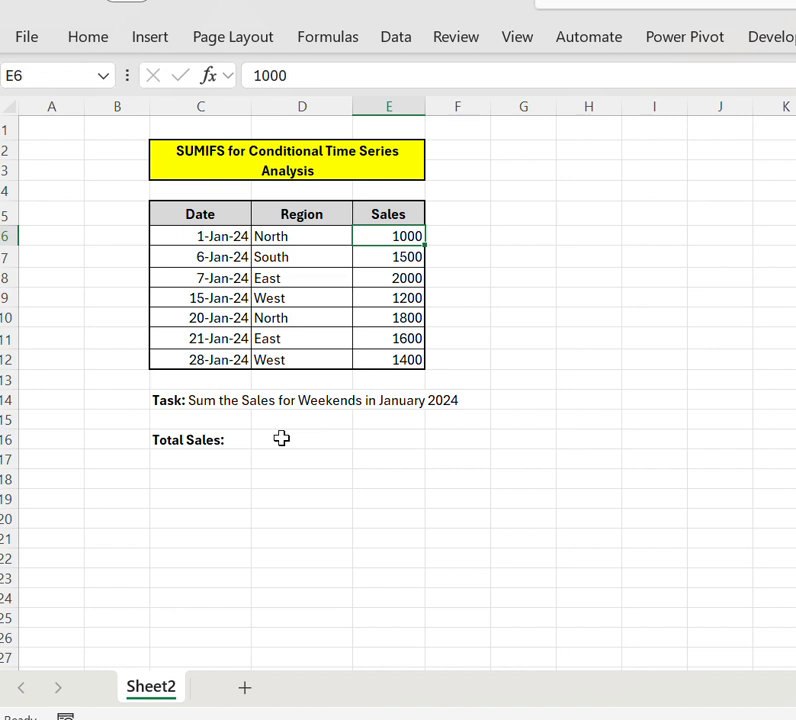
{"action": "key", "text": "Right"}
{"action": "key", "text": "Up"}
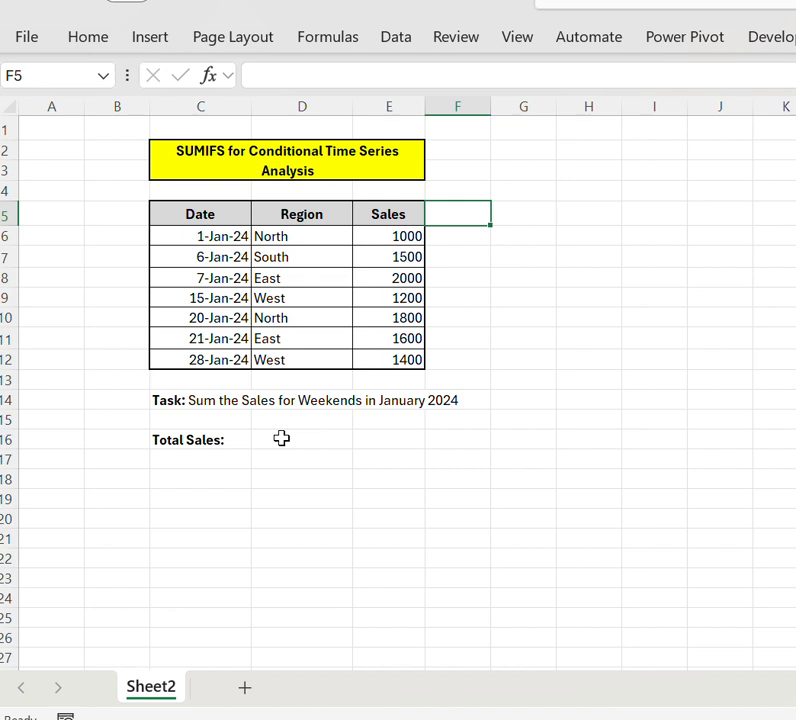
{"action": "key", "text": "F2"}
{"action": "type", "text": "Weekday"}
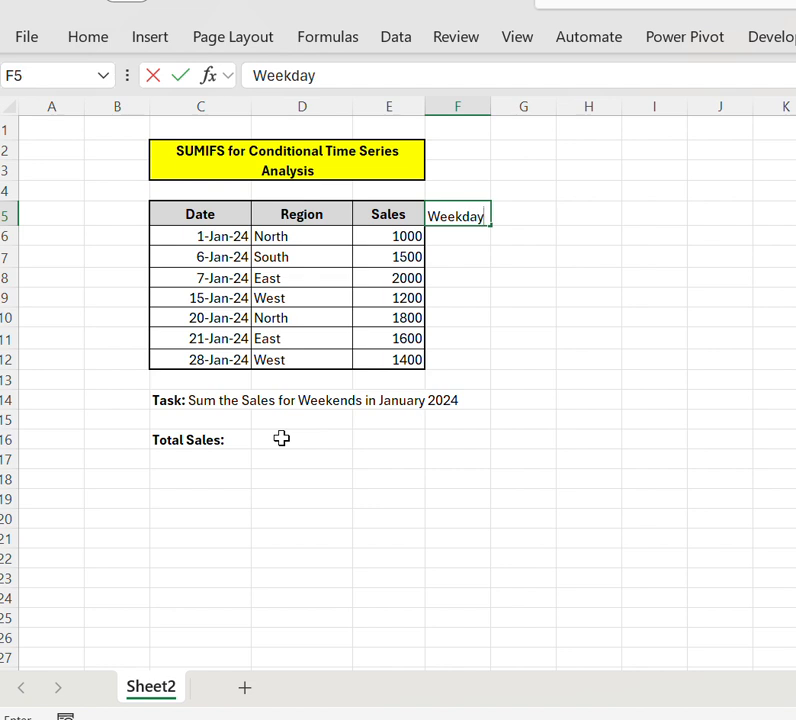
{"action": "key", "text": "Return"}
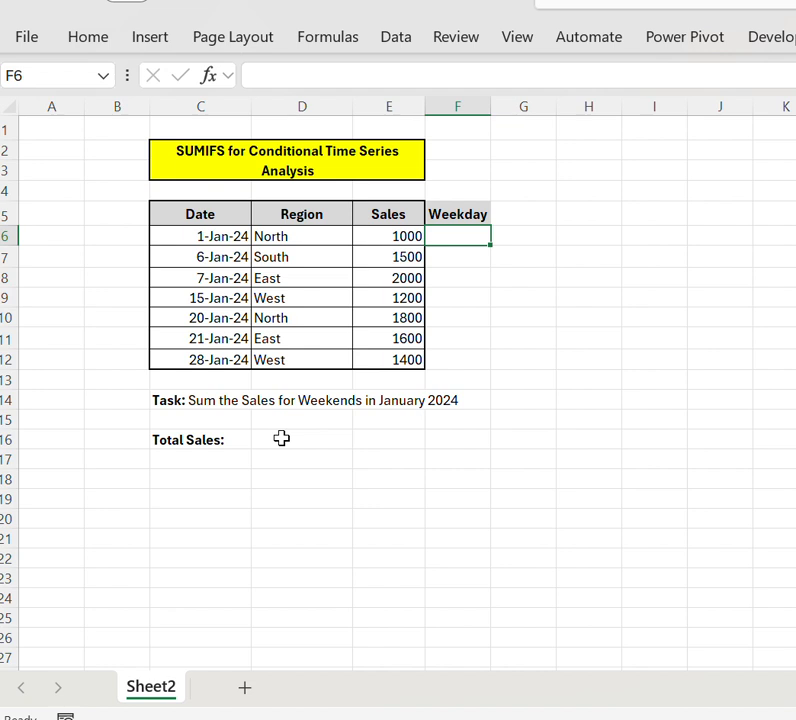
{"action": "key", "text": "Left"}
{"action": "key", "text": "Left"}
{"action": "key", "text": "Left"}
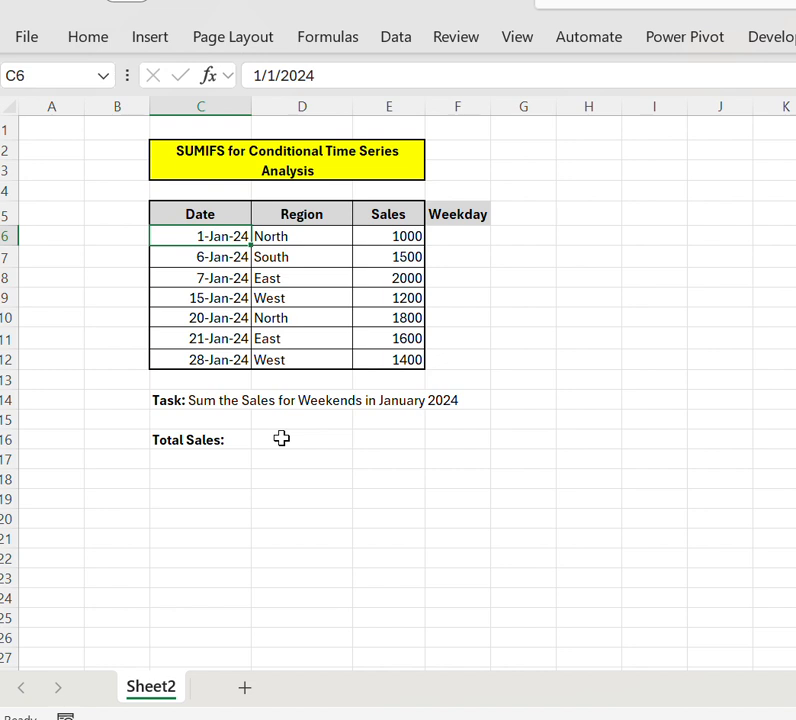
{"action": "key", "text": "Right"}
{"action": "key", "text": "Right"}
{"action": "key", "text": "Right"}
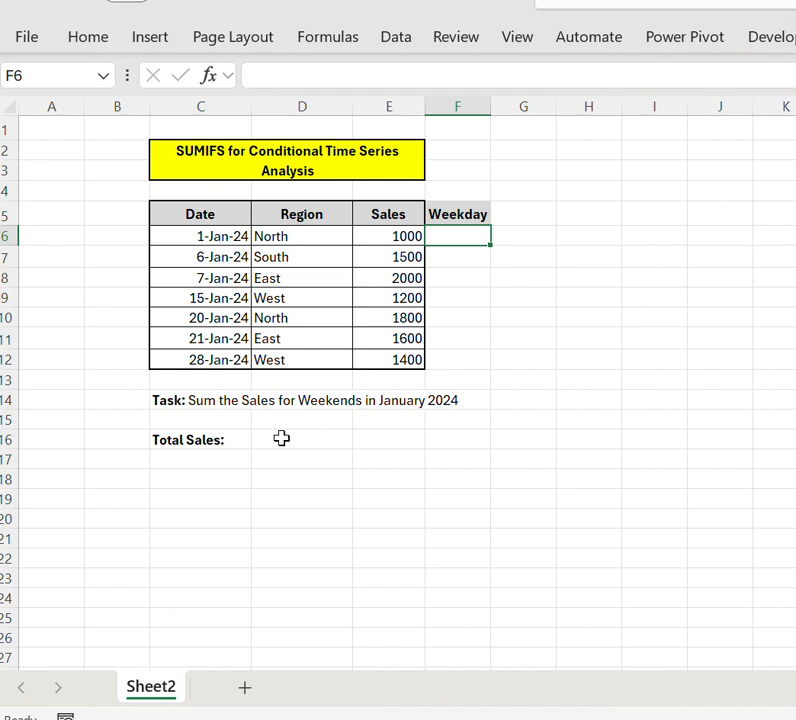
{"action": "key", "text": "Up"}
{"action": "key", "text": "Down"}
Start an IF formula in F6 whose logical test uses WEEKDAY on the date in C6.
{"action": "type", "text": "=fi"}
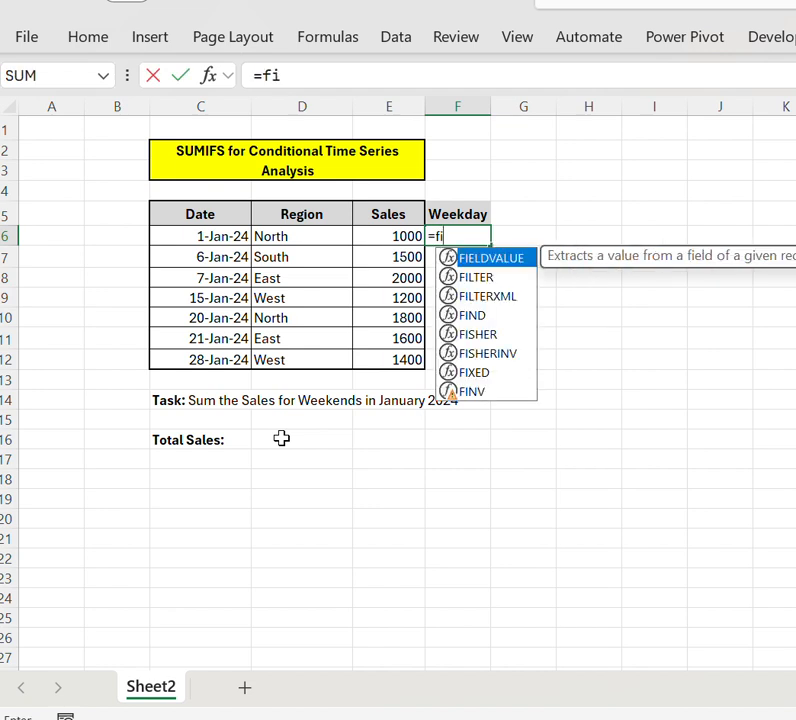
{"action": "key", "text": "BackSpace"}
{"action": "key", "text": "BackSpace"}
{"action": "type", "text": "if"}
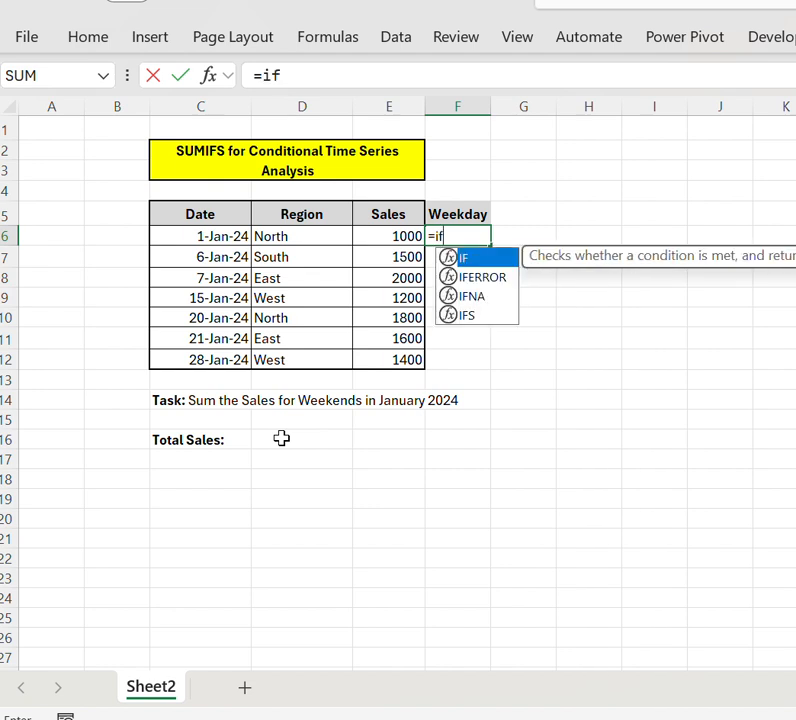
{"action": "key", "text": "Tab"}
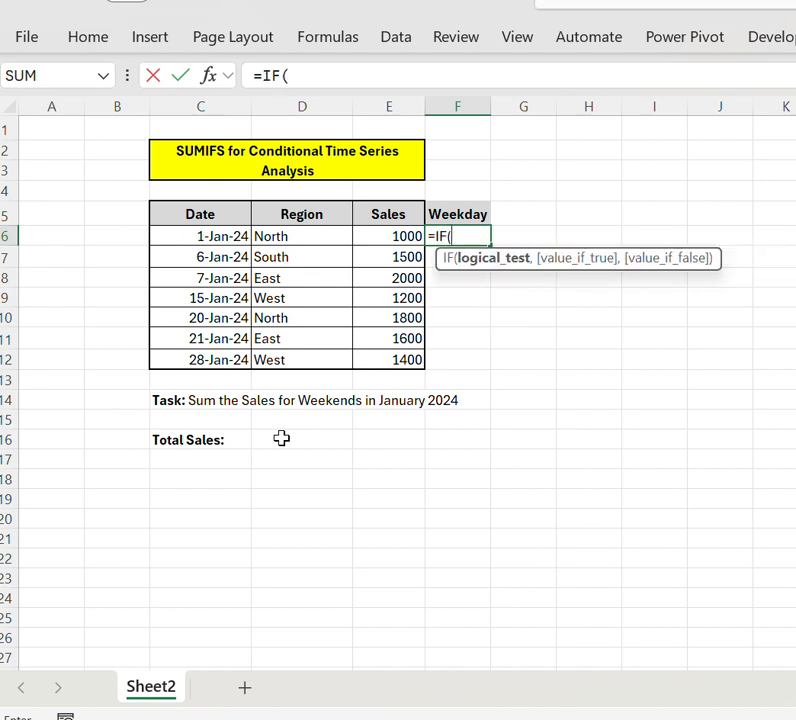
{"action": "type", "text": "w"}
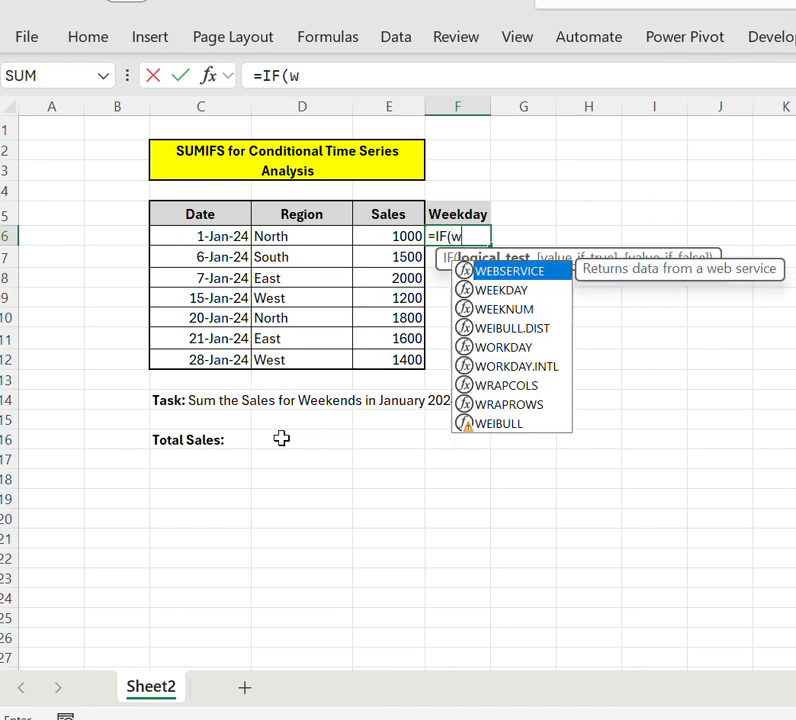
{"action": "type", "text": "ee"}
{"action": "key", "text": "Tab"}
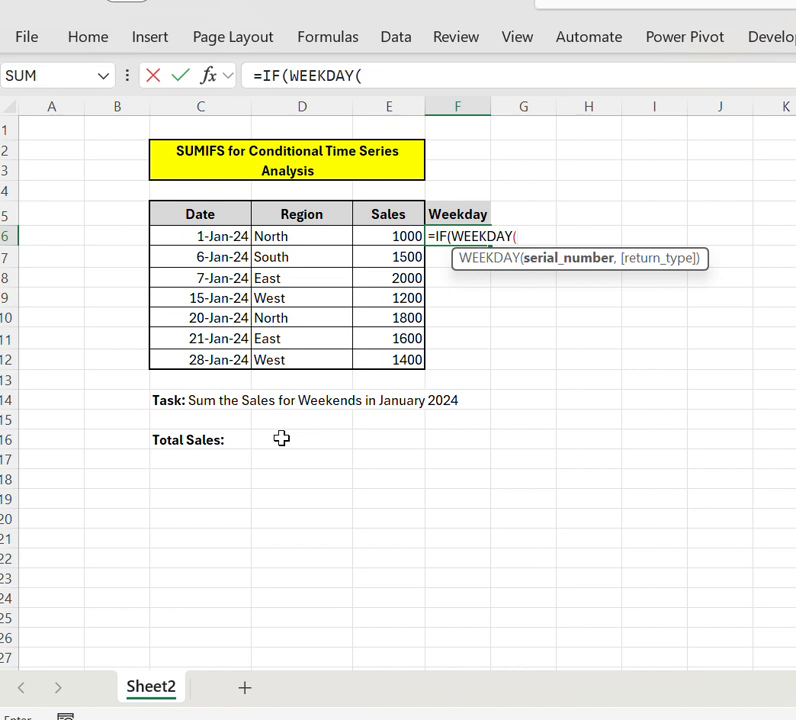
{"action": "key", "text": "Left"}
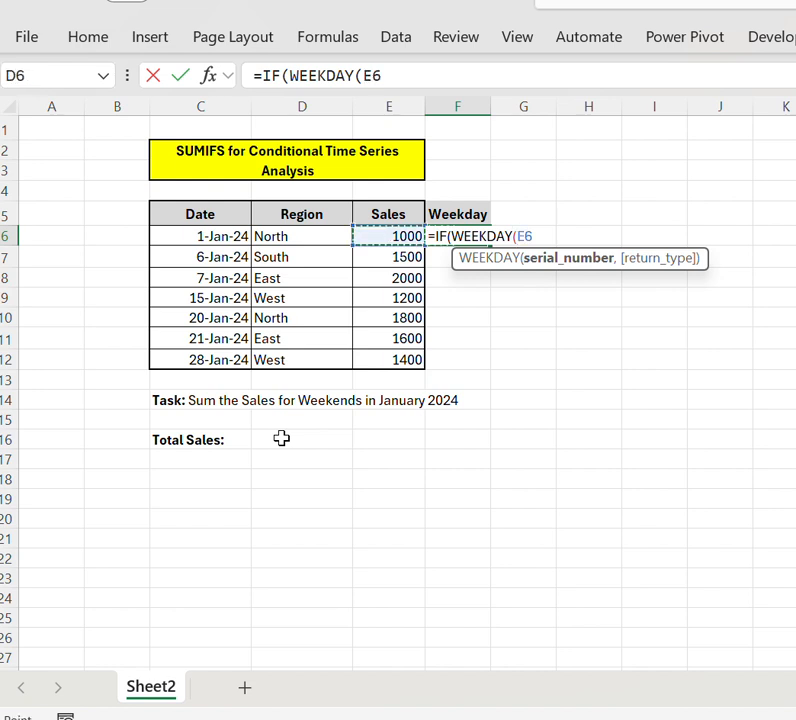
{"action": "key", "text": "Left"}
{"action": "key", "text": "Left"}
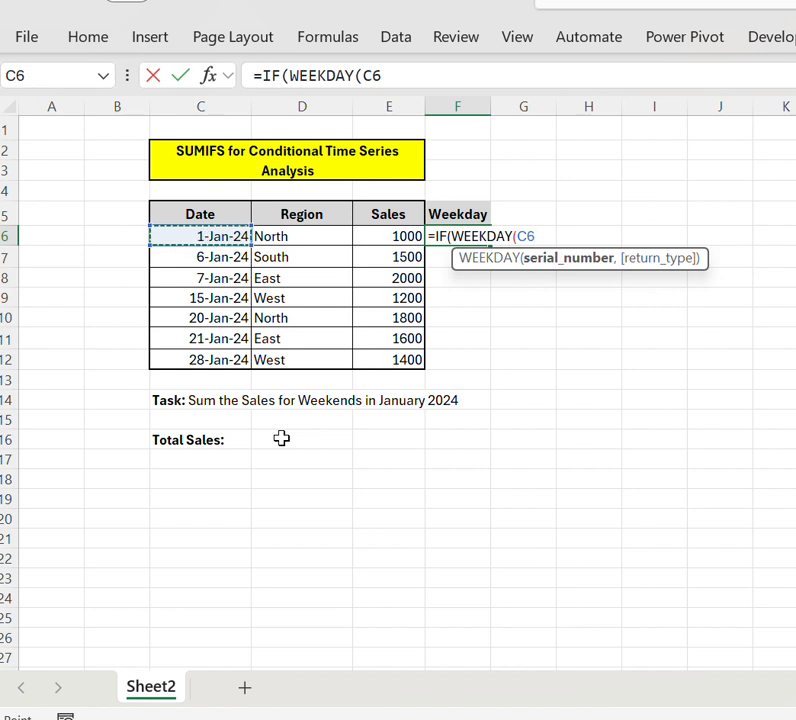
Set the WEEKDAY return type to 2, which numbers Monday as 1 through Sunday as 7.
{"action": "type", "text": ","}
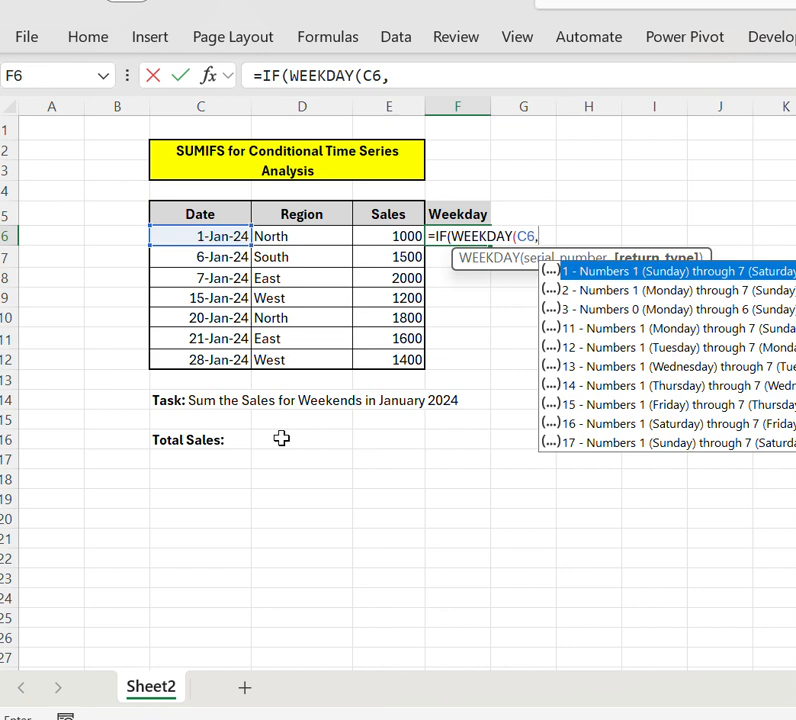
{"action": "key", "text": "Down"}
{"action": "key", "text": "Up"}
{"action": "key", "text": "Down"}
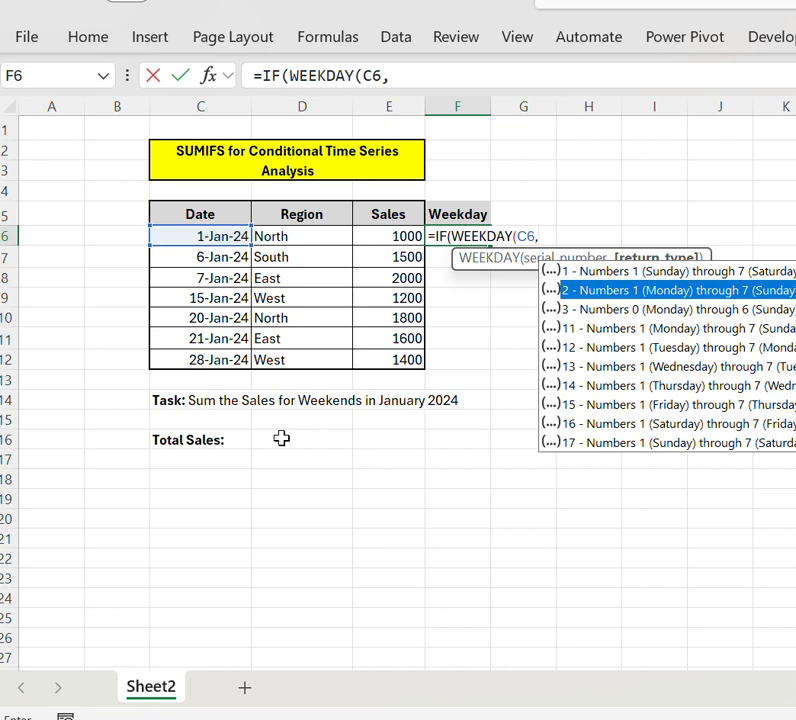
{"action": "key", "text": "Down"}
{"action": "key", "text": "Down"}
{"action": "key", "text": "Down"}
{"action": "key", "text": "Down"}
{"action": "key", "text": "Down"}
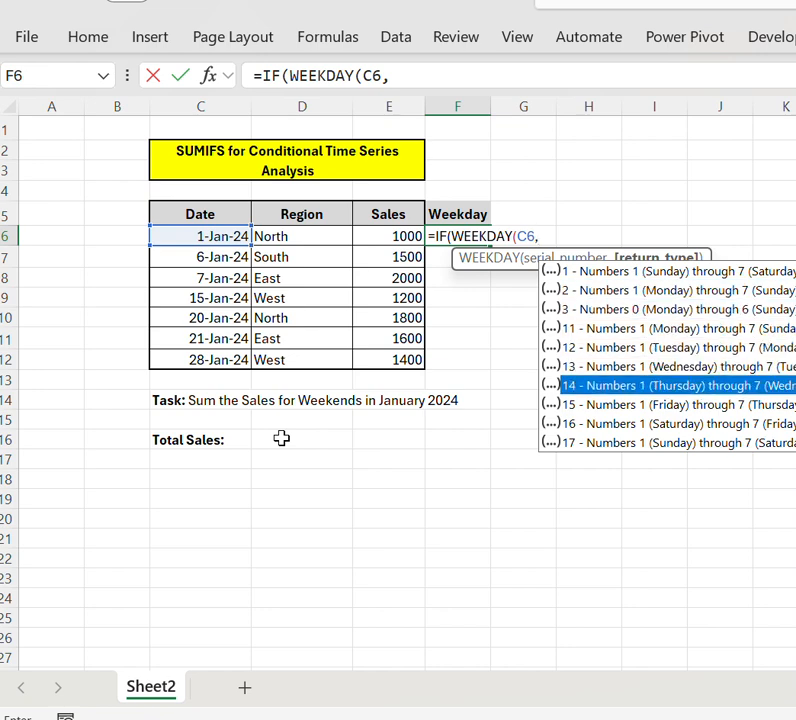
{"action": "key", "text": "Up"}
{"action": "key", "text": "Up"}
{"action": "key", "text": "Up"}
{"action": "key", "text": "Up"}
{"action": "key", "text": "Up"}
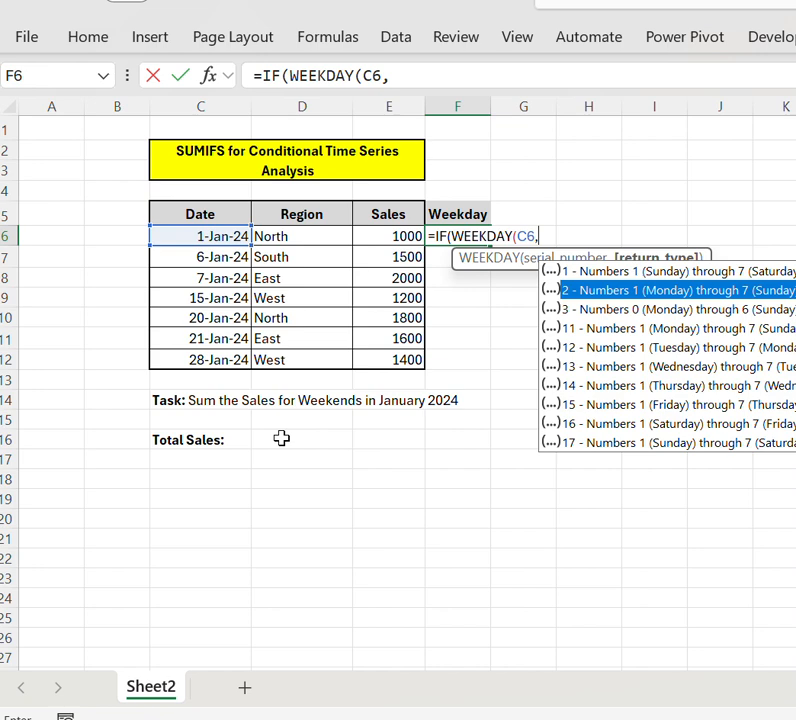
{"action": "type", "text": "2"}
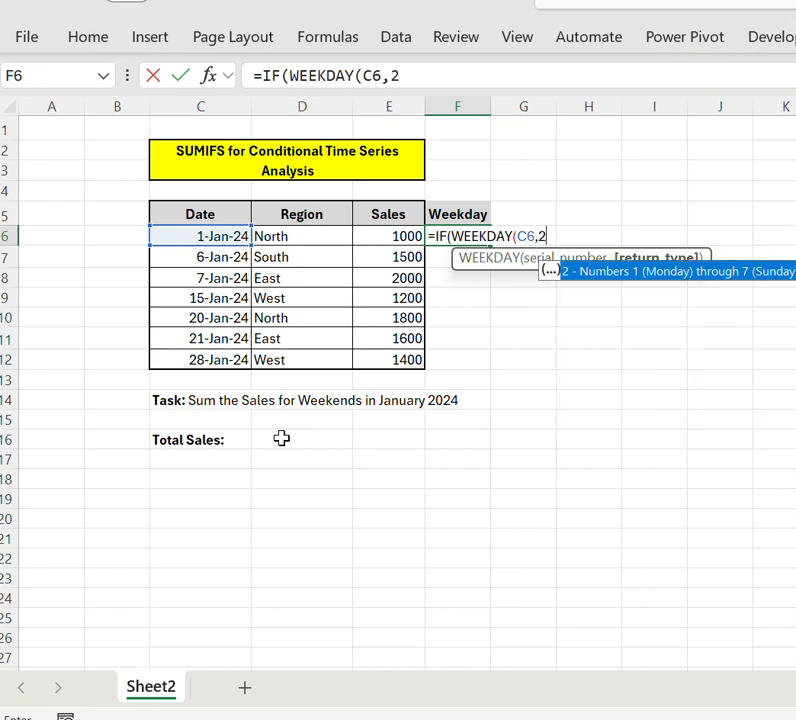
Complete the F6 formula so weekday numbers >=6 return "Weekend" and all others return "Weekday".
{"action": "type", "text": ")"}
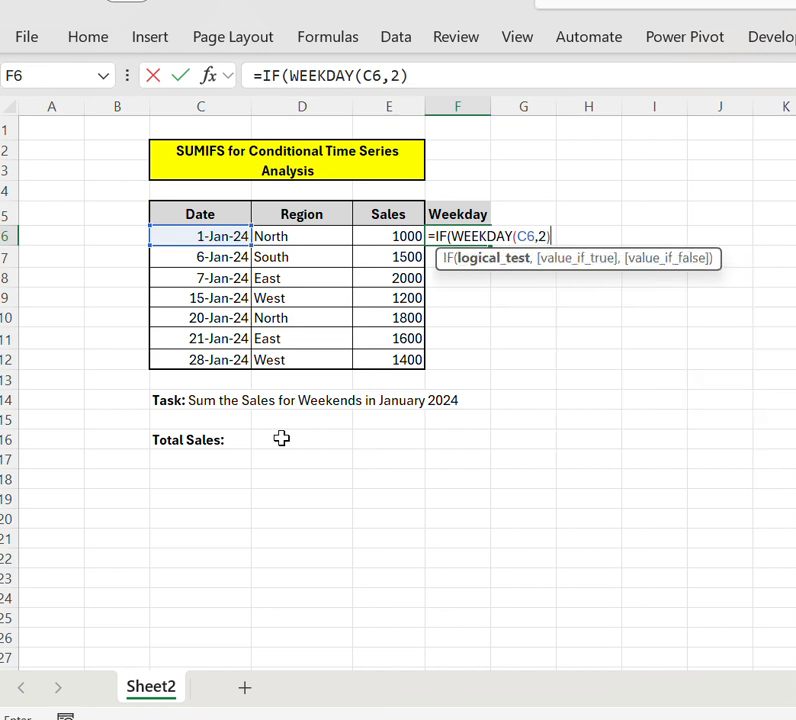
{"action": "type", "text": ">=6,"}
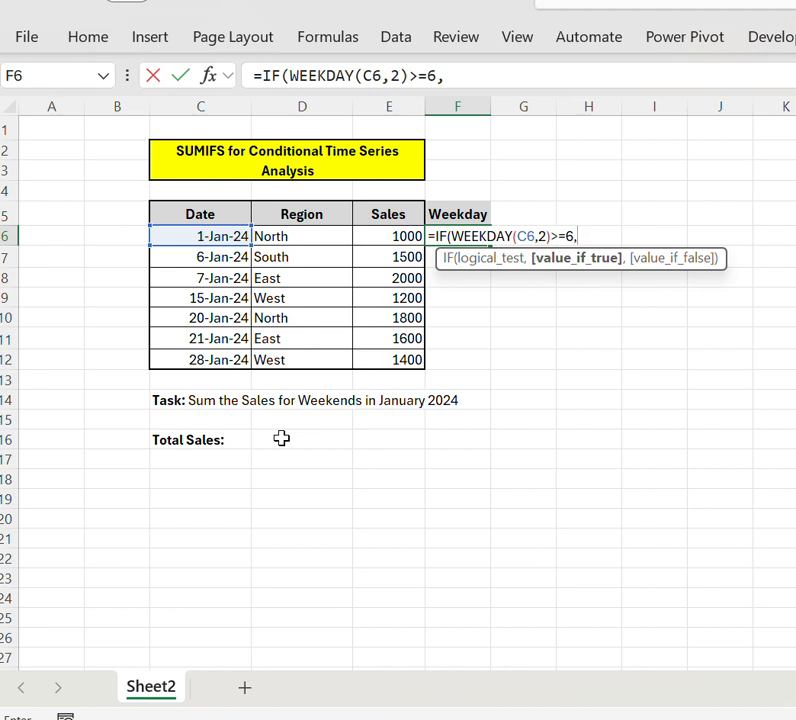
{"action": "type", "text": "\"Weekend"}
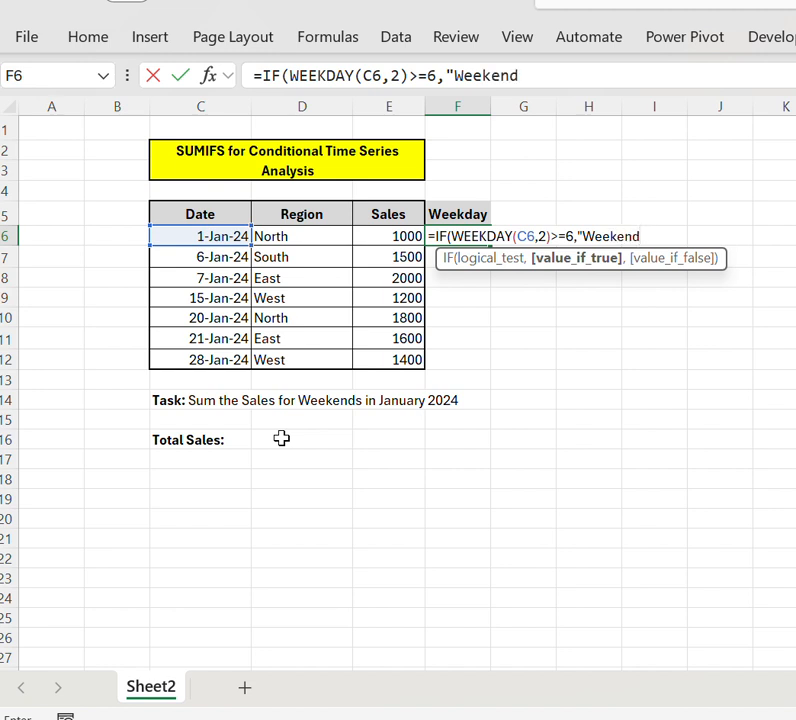
{"action": "type", "text": "\",\"w"}
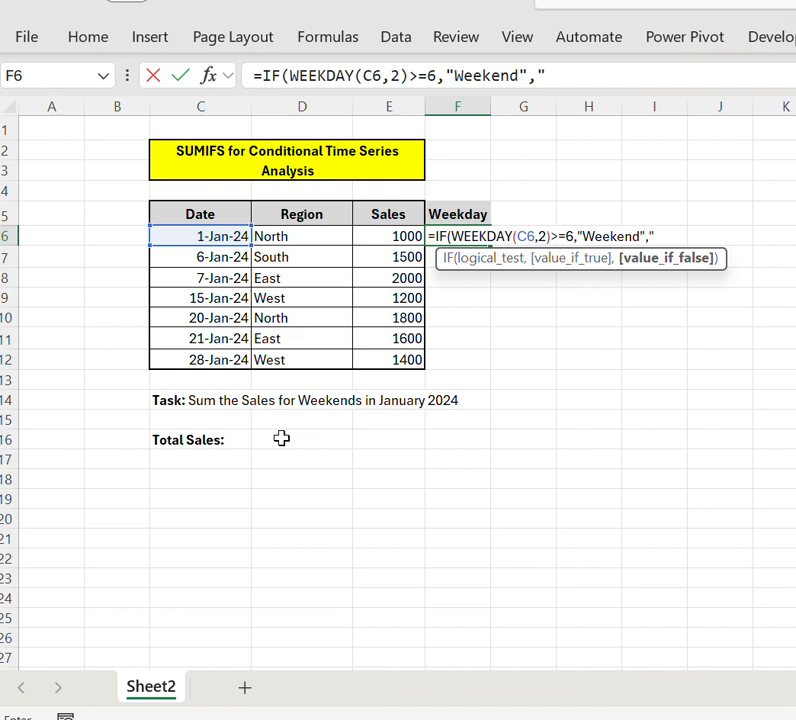
{"action": "type", "text": "ee"}
{"action": "key", "text": "BackSpace"}
{"action": "key", "text": "BackSpace"}
{"action": "key", "text": "BackSpace"}
{"action": "type", "text": "Weekday\""}
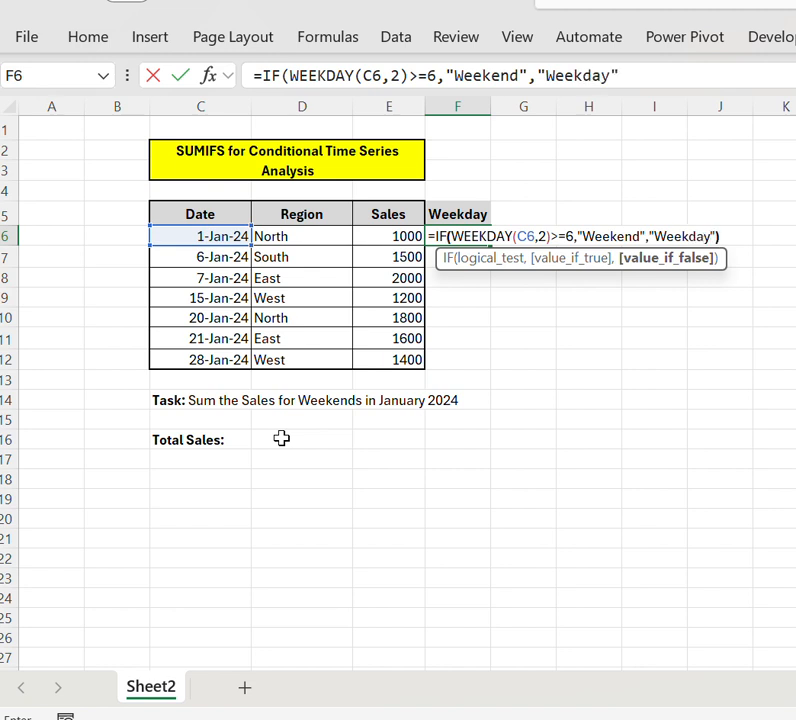
{"action": "type", "text": ")"}
{"action": "key", "text": "Return"}
{"action": "key", "text": "Up"}
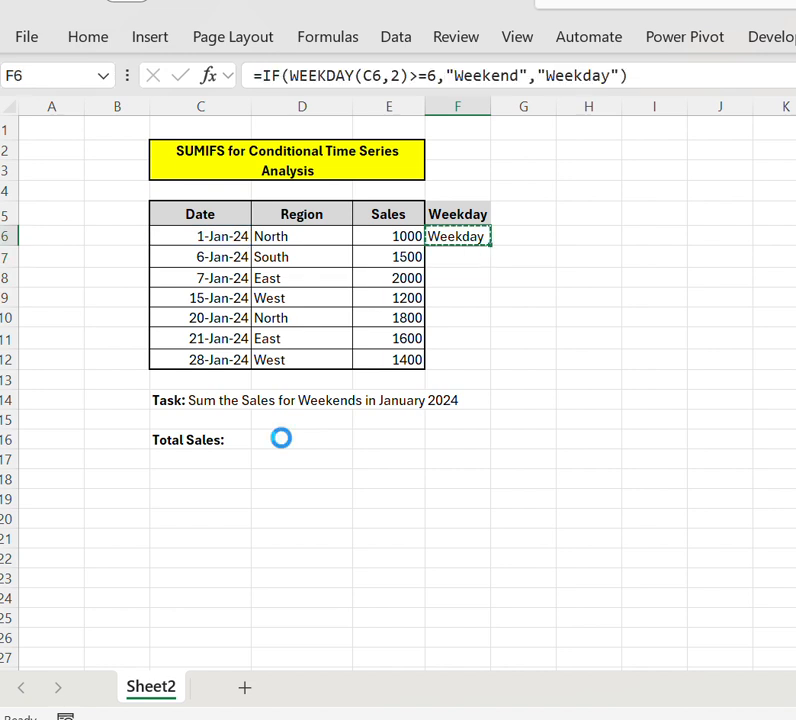
Copy the IF formula from F6 down the Weekday column to F12.
{"action": "key", "text": "ctrl+c"}
{"action": "key", "text": "Left"}
{"action": "key", "text": "ctrl+Down"}
{"action": "key", "text": "Right"}
{"action": "key", "text": "ctrl+shift+Up"}
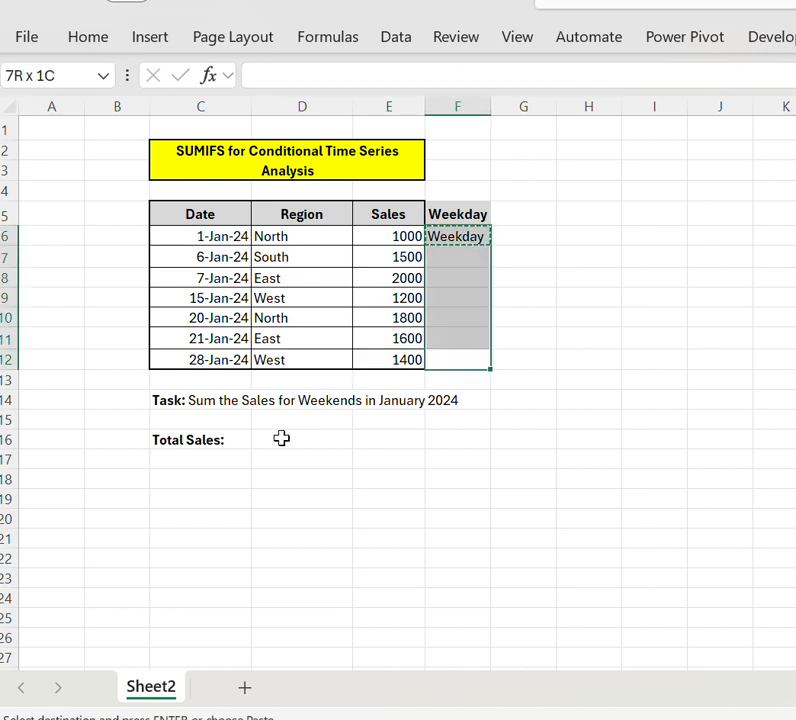
{"action": "key", "text": "shift+Down"}
{"action": "key", "text": "Return"}
Enter a DAY formula in G6 that extracts the day number from the date in C6.
{"action": "key", "text": "Up"}
{"action": "key", "text": "Up"}
{"action": "key", "text": "Up"}
{"action": "key", "text": "Up"}
{"action": "key", "text": "Up"}
{"action": "key", "text": "Up"}
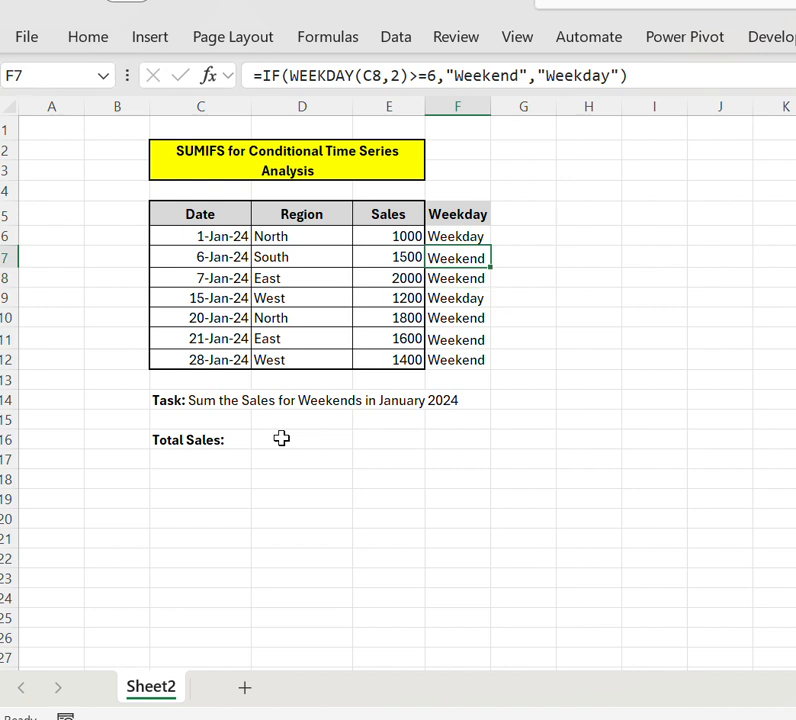
{"action": "key", "text": "Right"}
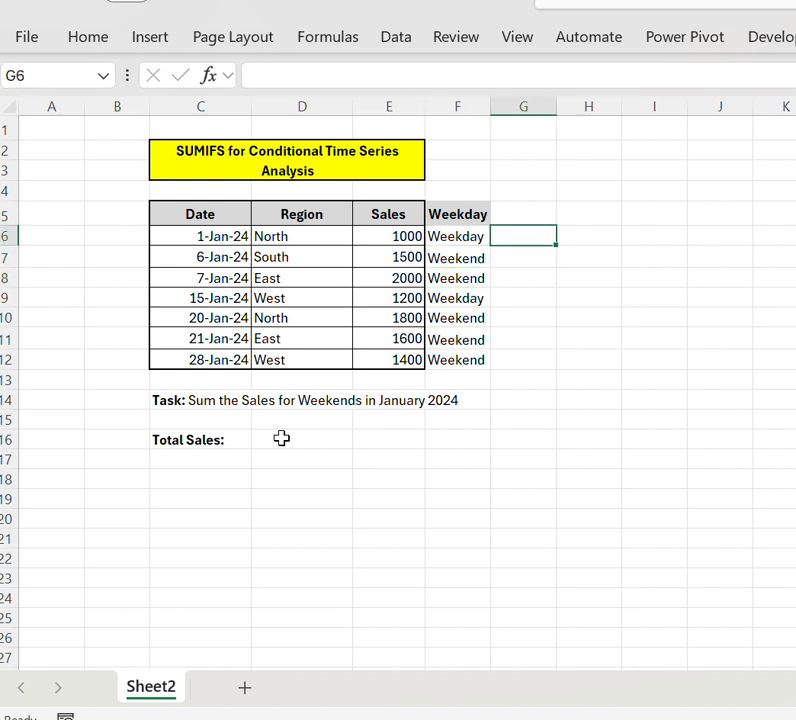
{"action": "type", "text": "="}
{"action": "type", "text": "a"}
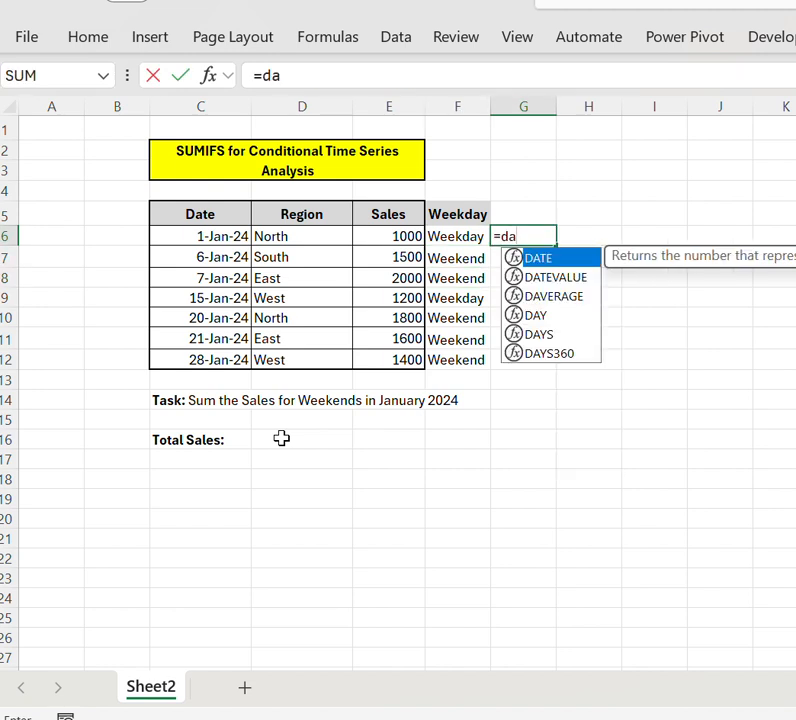
{"action": "key", "text": "Down"}
{"action": "key", "text": "Down"}
{"action": "key", "text": "Down"}
{"action": "key", "text": "Tab"}
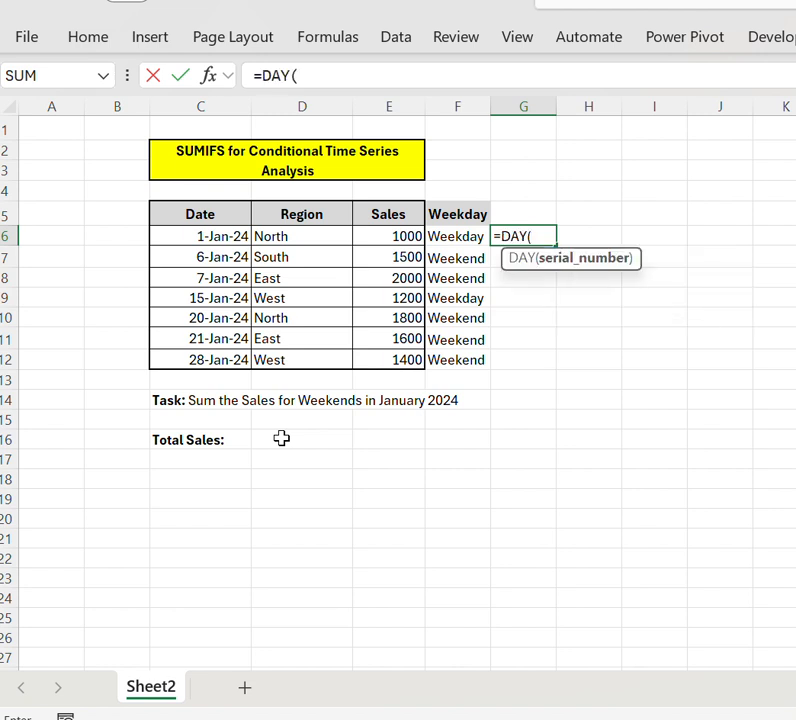
{"action": "key", "text": "Left"}
{"action": "key", "text": "Left"}
{"action": "key", "text": "Left"}
{"action": "key", "text": "Left"}
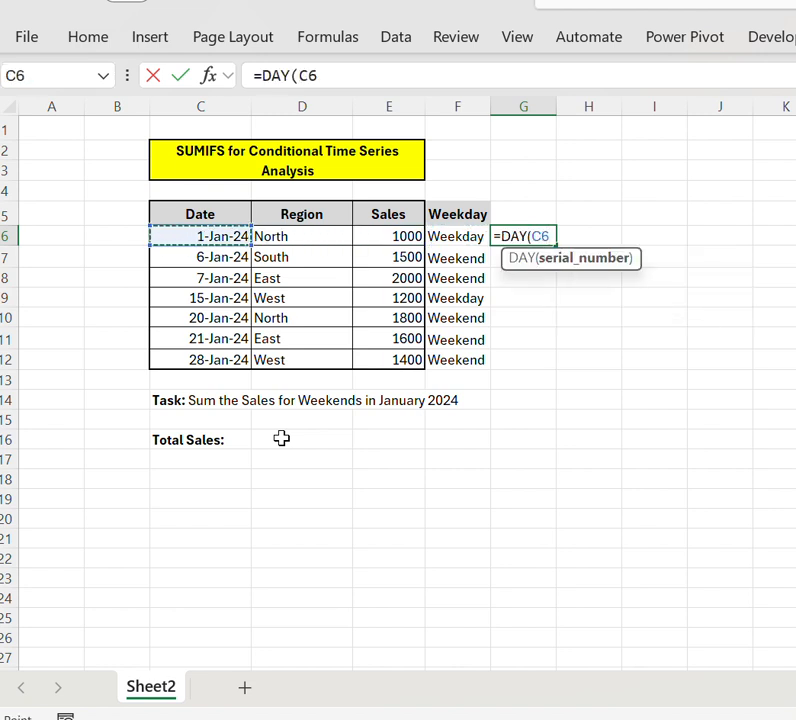
{"action": "key", "text": "ctrl+Return"}
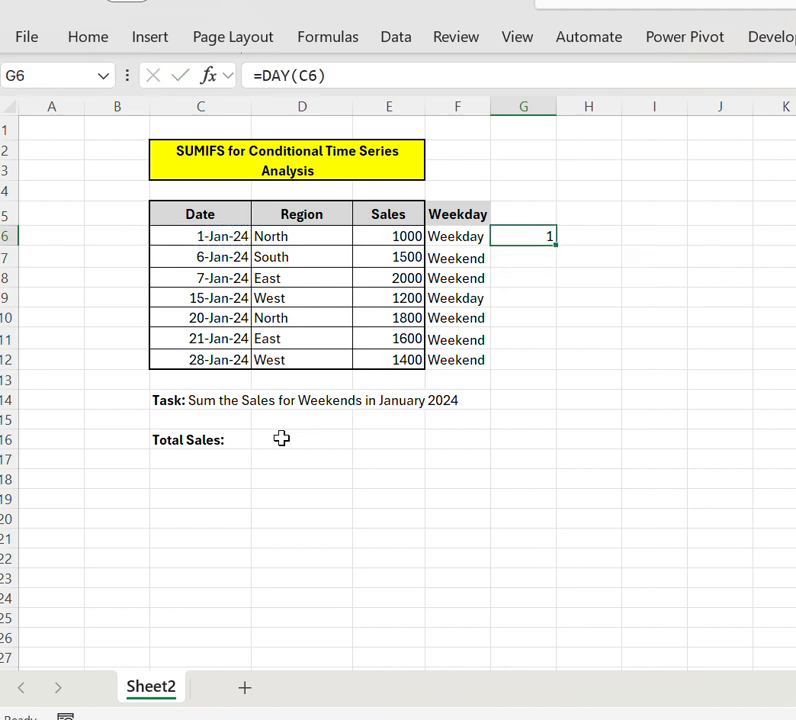
Copy the DAY formula from G6 down to G12.
{"action": "key", "text": "Left"}
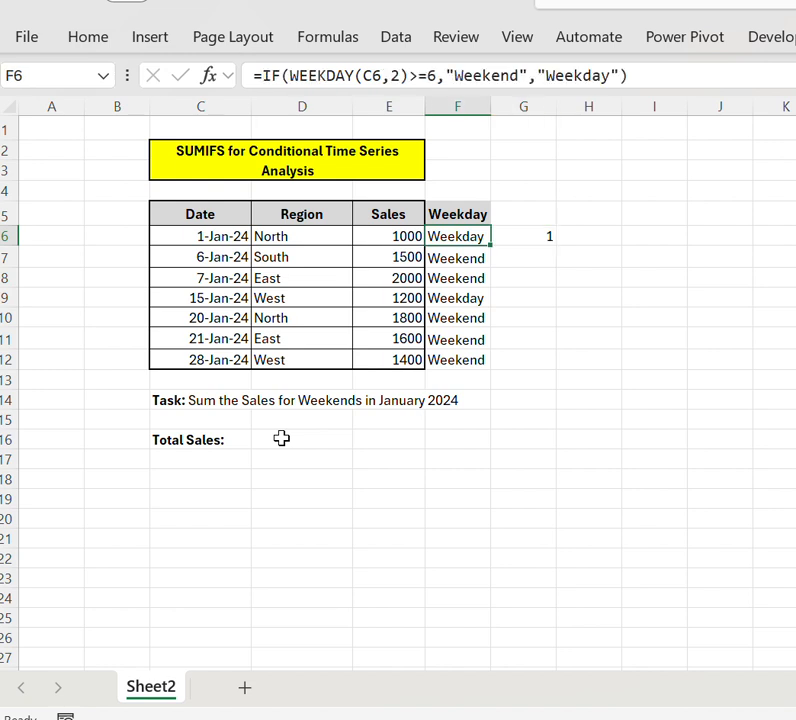
{"action": "key", "text": "Right"}
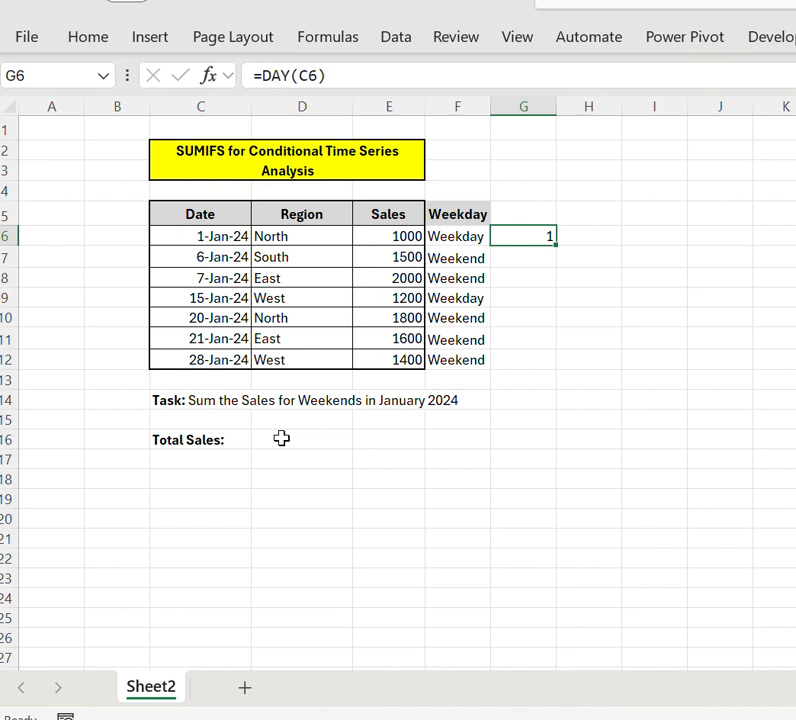
{"action": "key", "text": "Left"}
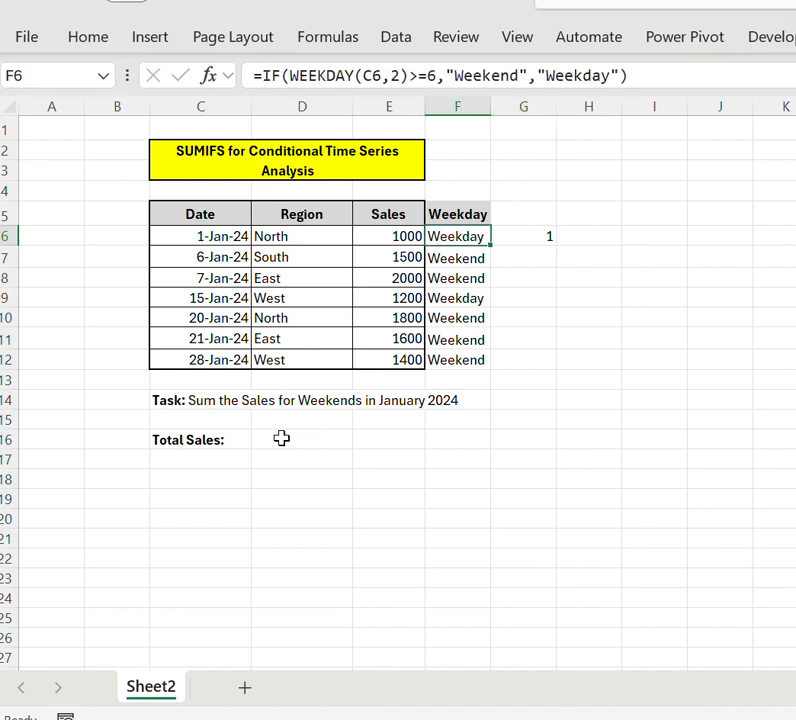
{"action": "key", "text": "Right"}
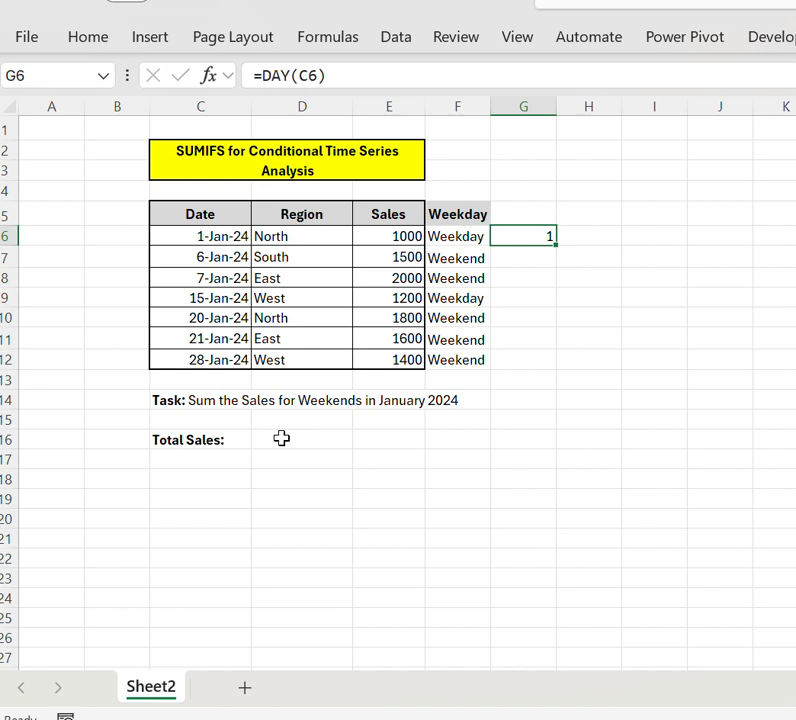
{"action": "key", "text": "ctrl+c"}
{"action": "key", "text": "Down"}
{"action": "key", "text": "shift+Down"}
{"action": "key", "text": "shift+Down"}
{"action": "key", "text": "shift+Down"}
{"action": "key", "text": "shift+Down"}
{"action": "key", "text": "shift+Down"}
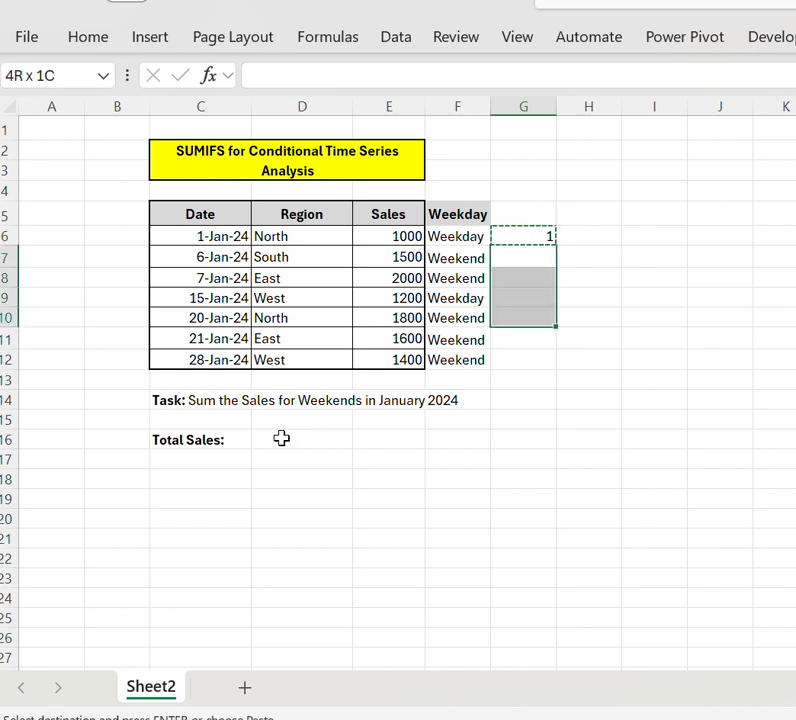
{"action": "key", "text": "ctrl+v"}
{"action": "key", "text": "Escape"}
Compare the day numbers in column G with the weekday and weekend flags in column F.
{"action": "key", "text": "Down"}
{"action": "key", "text": "Down"}
{"action": "key", "text": "Down"}
{"action": "key", "text": "Down"}
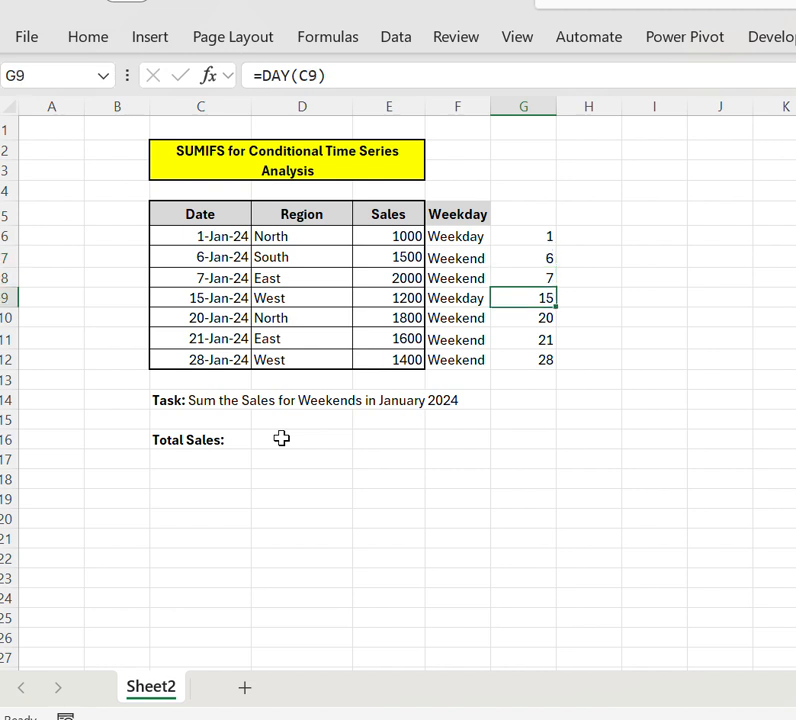
{"action": "key", "text": "Up"}
{"action": "key", "text": "Up"}
{"action": "key", "text": "Up"}
{"action": "key", "text": "Up"}
{"action": "key", "text": "Down"}
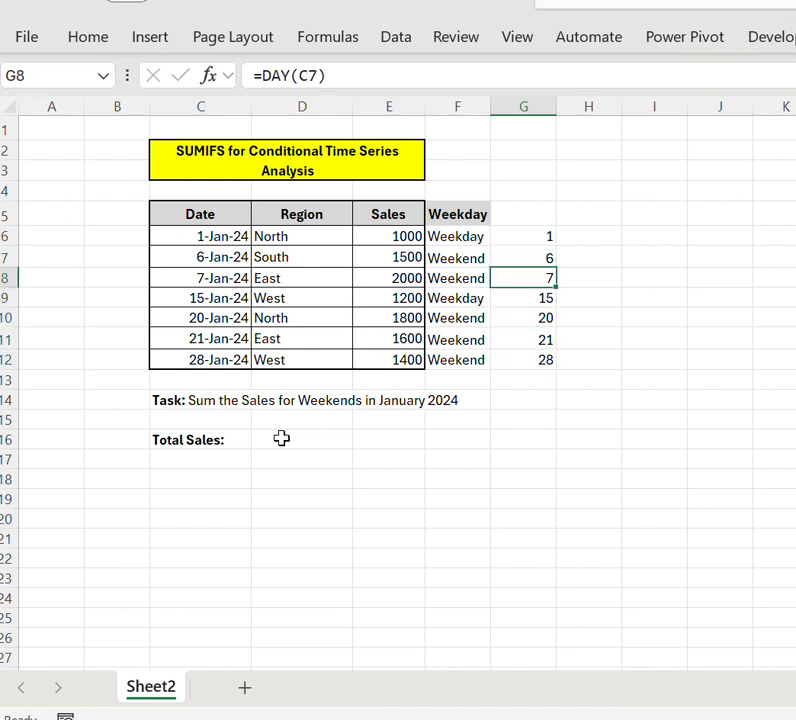
{"action": "key", "text": "Down"}
{"action": "key", "text": "Down"}
{"action": "key", "text": "Down"}
{"action": "key", "text": "Up"}
{"action": "key", "text": "Up"}
{"action": "key", "text": "Up"}
{"action": "key", "text": "Up"}
{"action": "key", "text": "Left"}
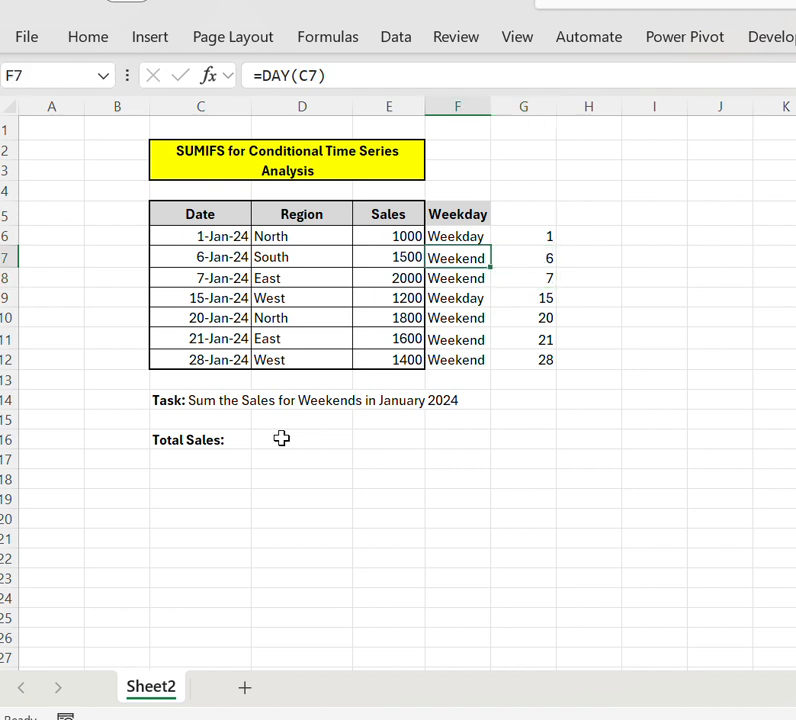
{"action": "key", "text": "Right"}
{"action": "key", "text": "Left"}
{"action": "key", "text": "Right"}
{"action": "key", "text": "Down"}
{"action": "key", "text": "Left"}
{"action": "key", "text": "Right"}
{"action": "key", "text": "Down"}
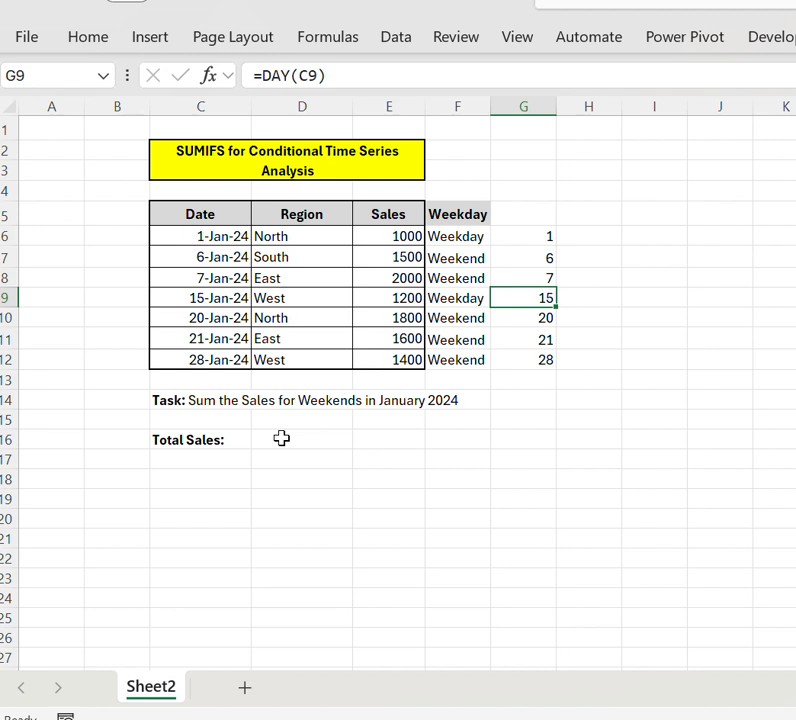
{"action": "key", "text": "Down"}
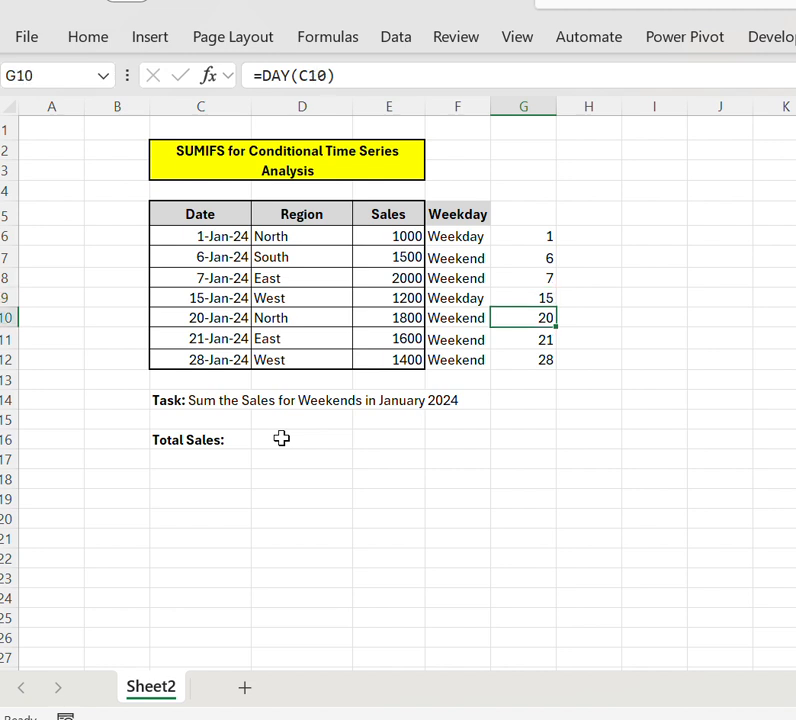
{"action": "key", "text": "Up"}
{"action": "key", "text": "Down"}
{"action": "key", "text": "Up"}
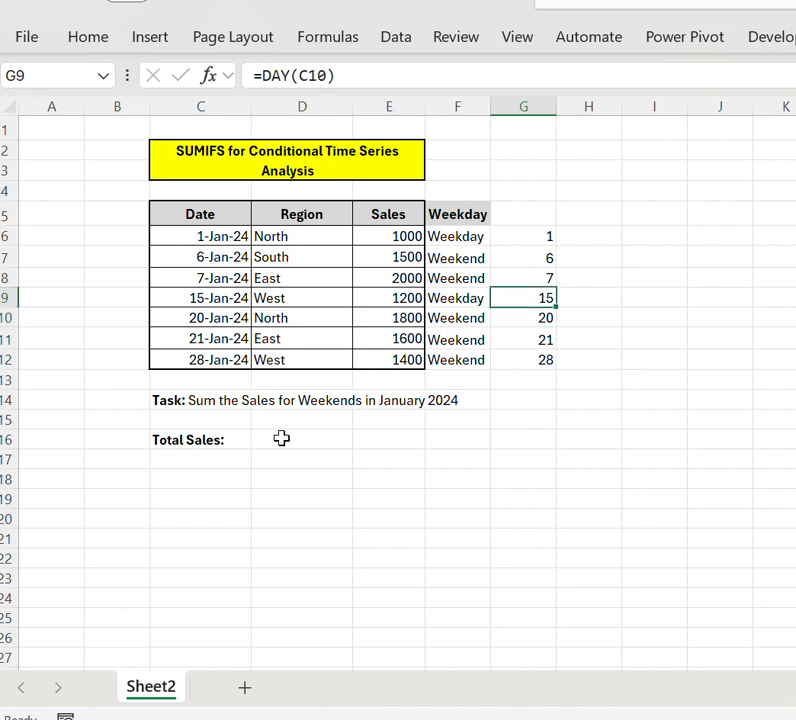
Delete the day-number formulas in G6:G12.
{"action": "key", "text": "Up"}
{"action": "key", "text": "Up"}
{"action": "key", "text": "Up"}
{"action": "key", "text": "ctrl+shift+Down"}
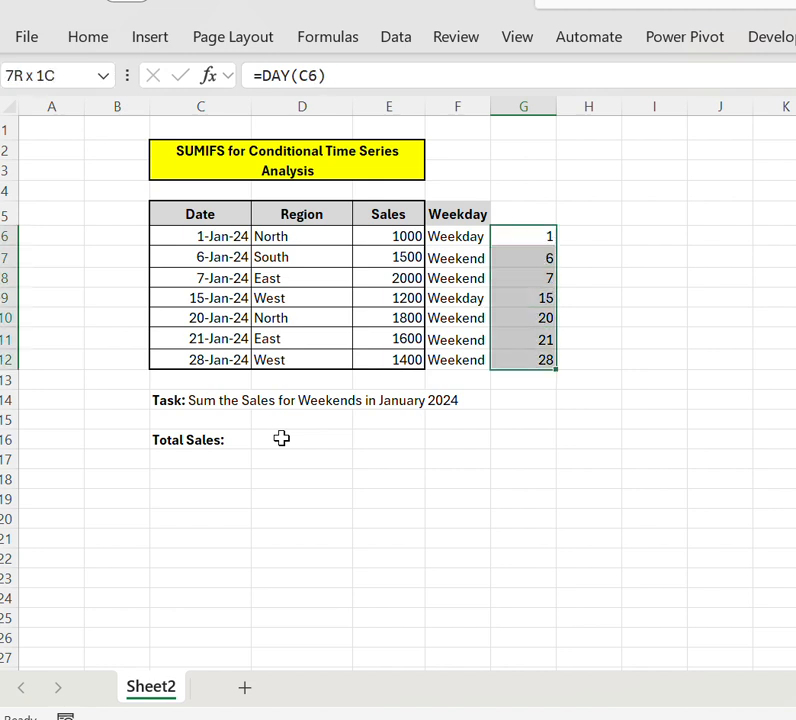
{"action": "key", "text": "Delete"}
{"action": "key", "text": "Down"}
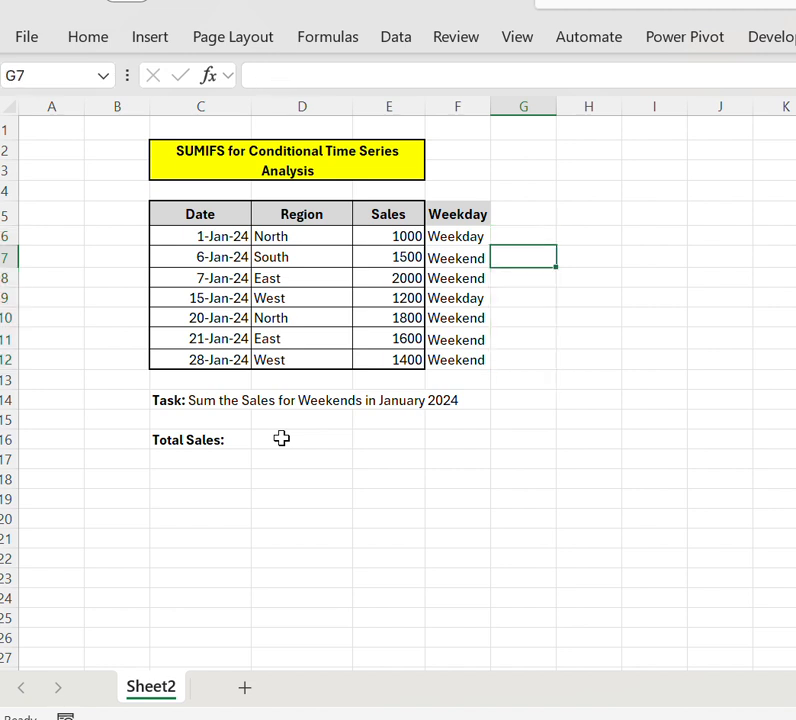
Start a SUMIFS formula in D16, beside the Total Sales label.
{"action": "key", "text": "Down"}
{"action": "key", "text": "Down"}
{"action": "key", "text": "Down"}
{"action": "key", "text": "Down"}
{"action": "key", "text": "Down"}
{"action": "key", "text": "Down"}
{"action": "key", "text": "Down"}
{"action": "key", "text": "Down"}
{"action": "key", "text": "Left"}
{"action": "key", "text": "Left"}
{"action": "key", "text": "Left"}
{"action": "key", "text": "Down"}
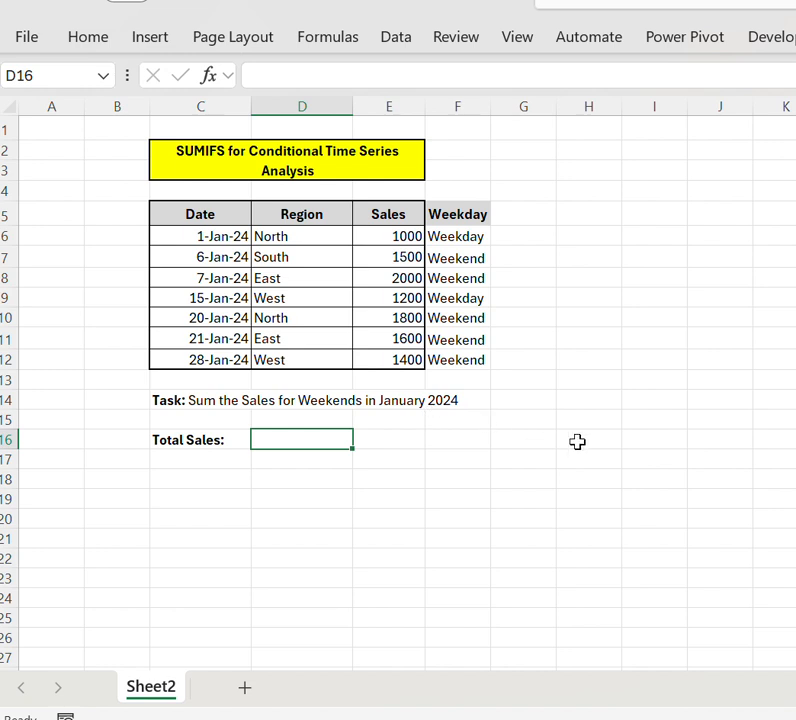
{"action": "type", "text": "=sumif"}
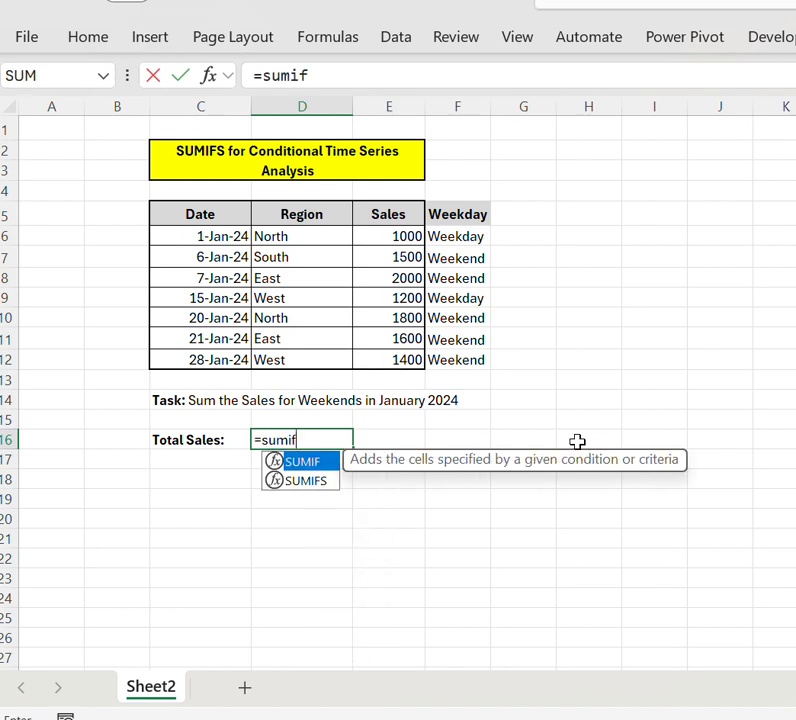
{"action": "key", "text": "Down"}
{"action": "key", "text": "Tab"}
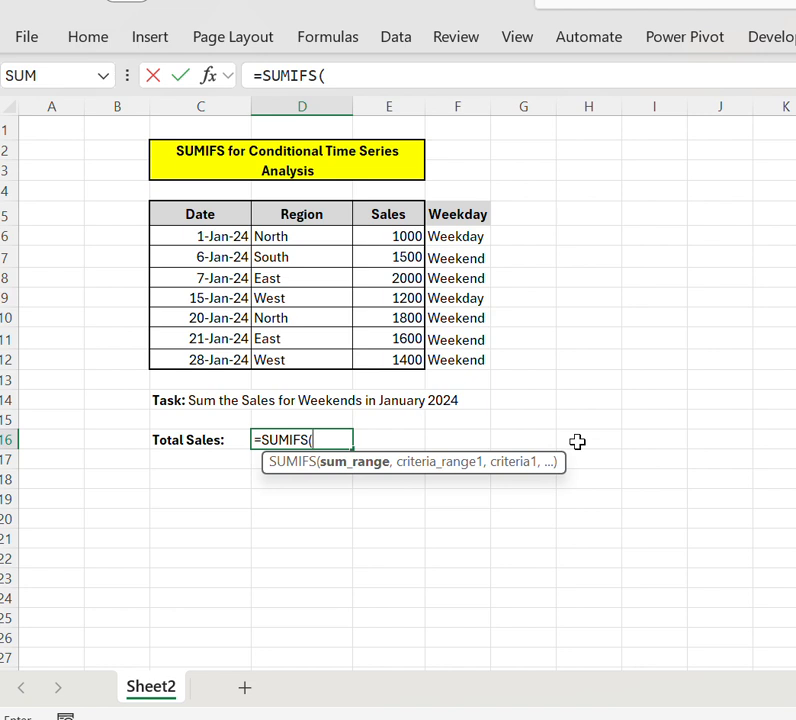
Set the SUMIFS sum range to the Sales column, E5:E12.
{"action": "key", "text": "Up"}
{"action": "key", "text": "Up"}
{"action": "key", "text": "Up"}
{"action": "key", "text": "Up"}
{"action": "key", "text": "Up"}
{"action": "key", "text": "Up"}
{"action": "key", "text": "Up"}
{"action": "key", "text": "Up"}
{"action": "key", "text": "Up"}
{"action": "key", "text": "Up"}
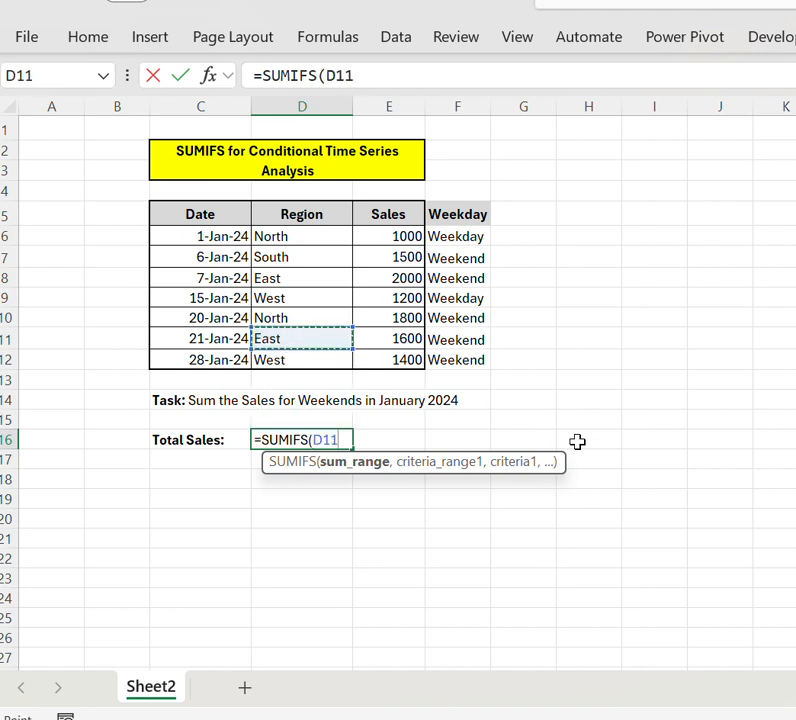
{"action": "key", "text": "Up"}
{"action": "key", "text": "Right"}
{"action": "key", "text": "ctrl+shift+Down"}
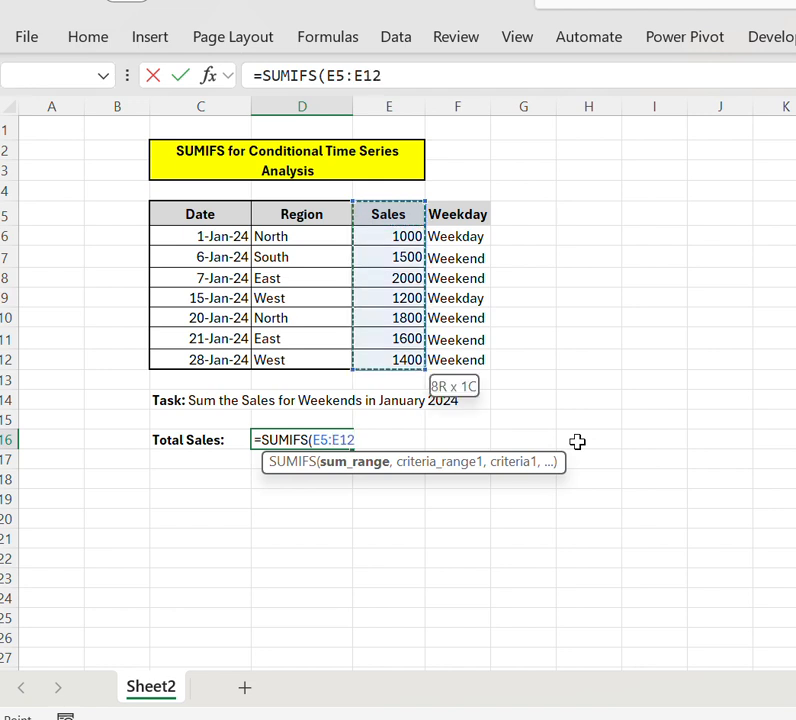
{"action": "type", "text": ","}
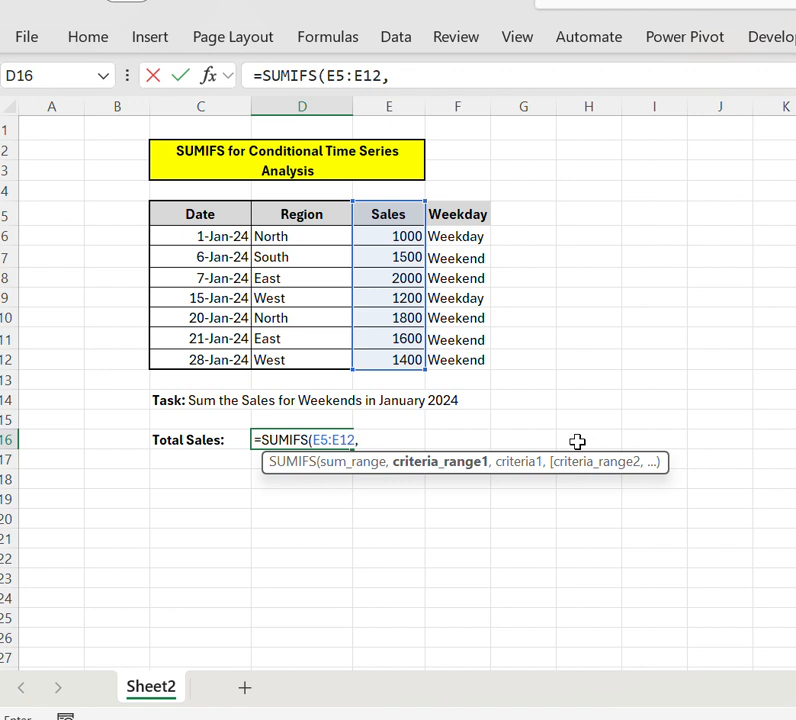
Set the first SUMIFS criteria range to the Weekday column, F5:F12.
{"action": "key", "text": "Up"}
{"action": "key", "text": "Up"}
{"action": "key", "text": "Up"}
{"action": "key", "text": "Up"}
{"action": "key", "text": "Up"}
{"action": "key", "text": "Up"}
{"action": "key", "text": "Up"}
{"action": "key", "text": "Up"}
{"action": "key", "text": "Up"}
{"action": "key", "text": "Up"}
{"action": "key", "text": "Up"}
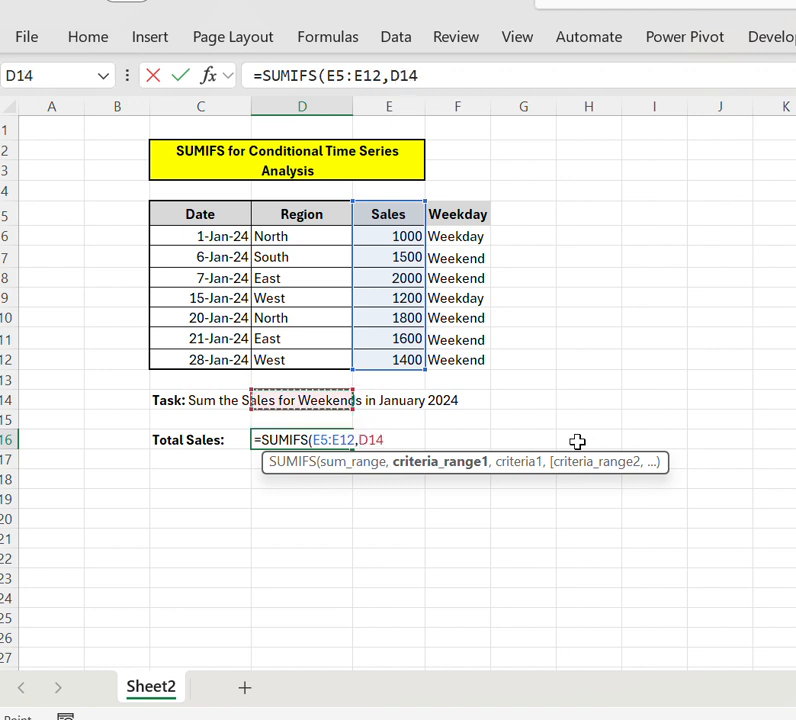
{"action": "key", "text": "Right"}
{"action": "key", "text": "Right"}
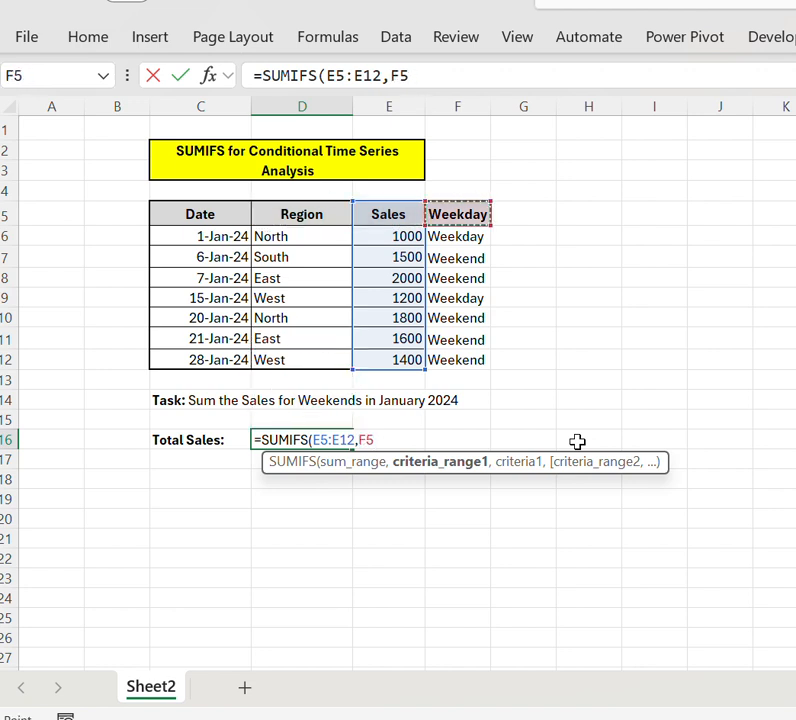
{"action": "key", "text": "ctrl+shift+Down"}
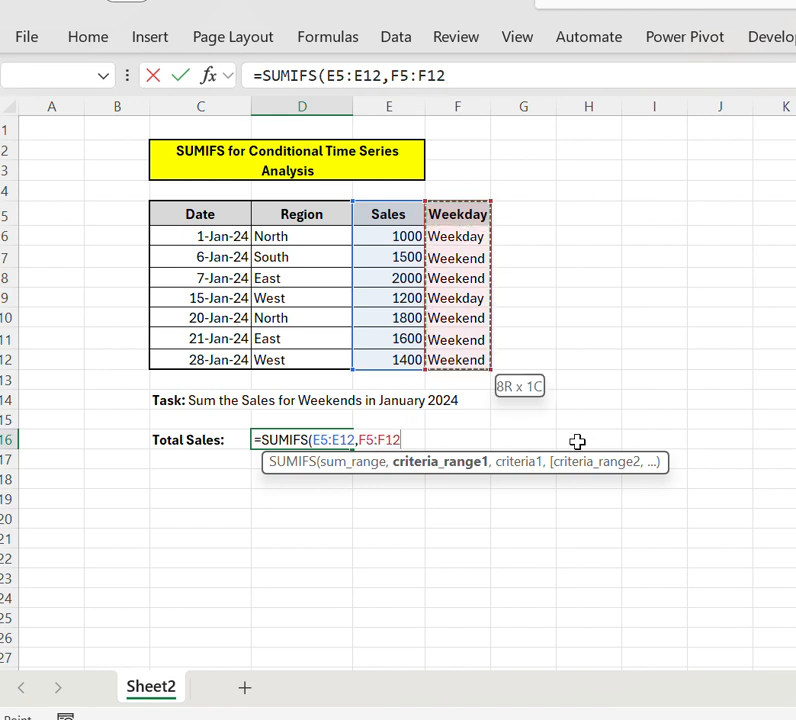
Set the first SUMIFS criterion to "Weekend".
{"action": "type", "text": ","}
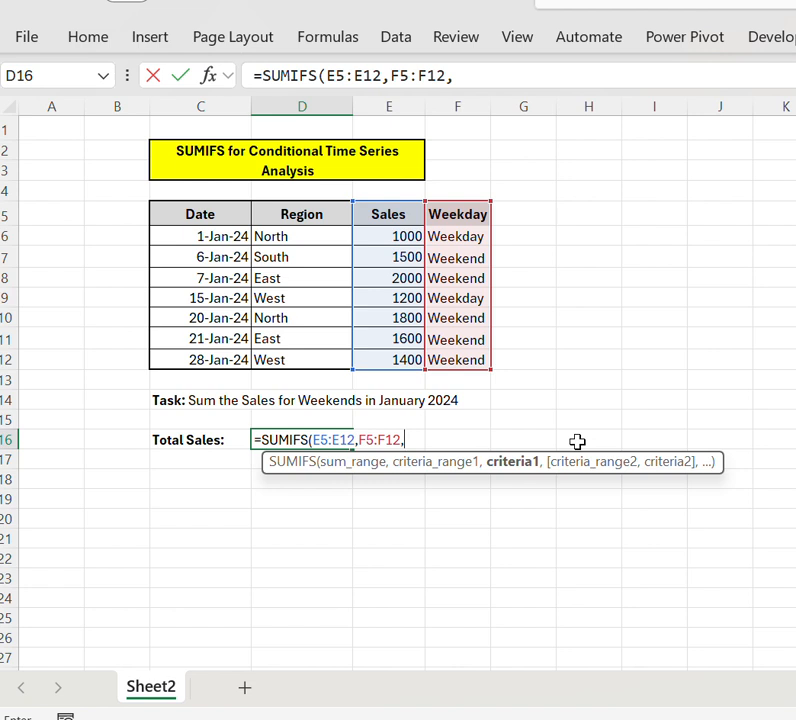
{"action": "type", "text": "\"Week"}
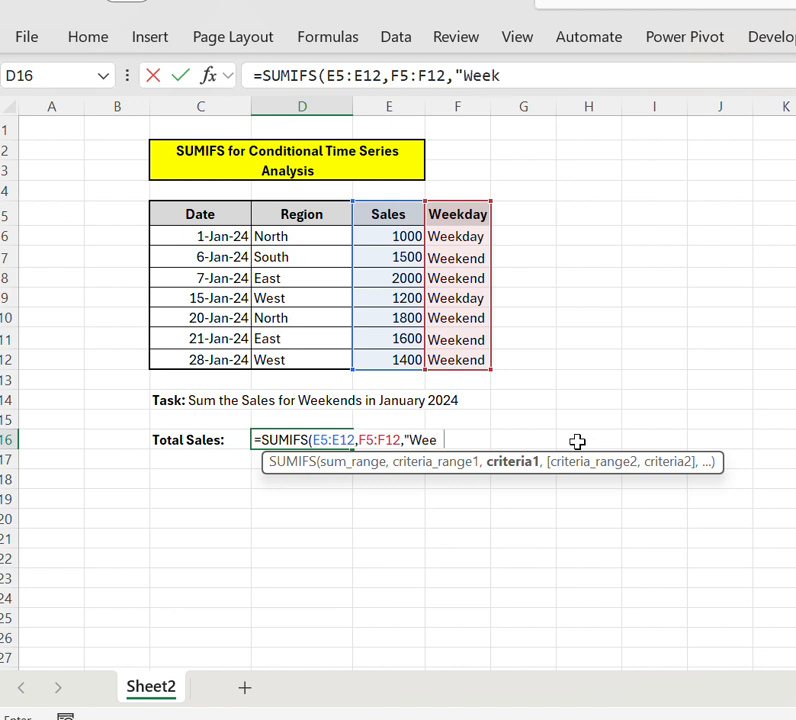
{"action": "type", "text": "end\""}
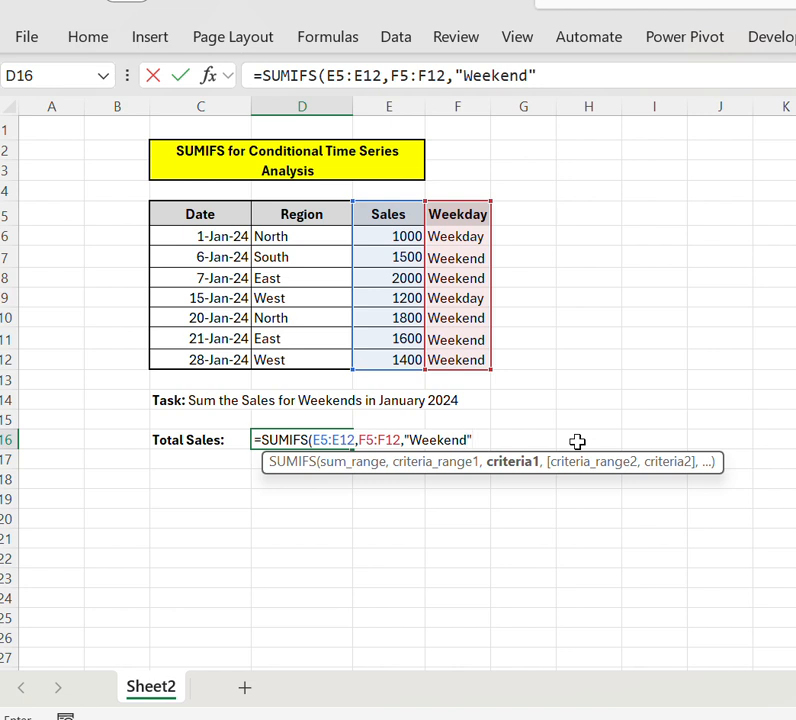
Set the second SUMIFS criteria range to the Date column, C5:C12.
{"action": "type", "text": ","}
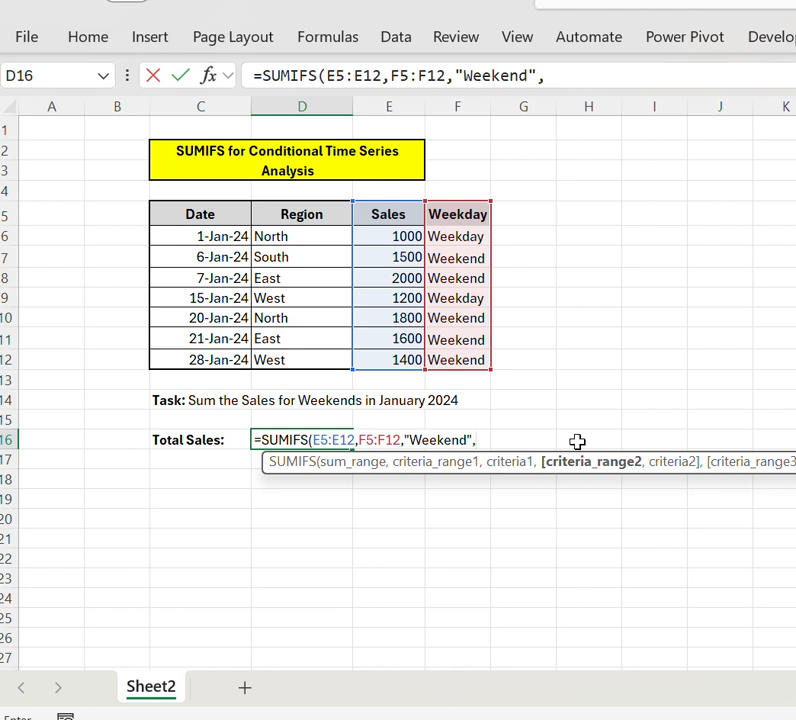
{"action": "key", "text": "Left"}
{"action": "key", "text": "Up"}
{"action": "key", "text": "Up"}
{"action": "key", "text": "Up"}
{"action": "key", "text": "Up"}
{"action": "key", "text": "Up"}
{"action": "key", "text": "Up"}
{"action": "key", "text": "Up"}
{"action": "key", "text": "Up"}
{"action": "key", "text": "Up"}
{"action": "key", "text": "Up"}
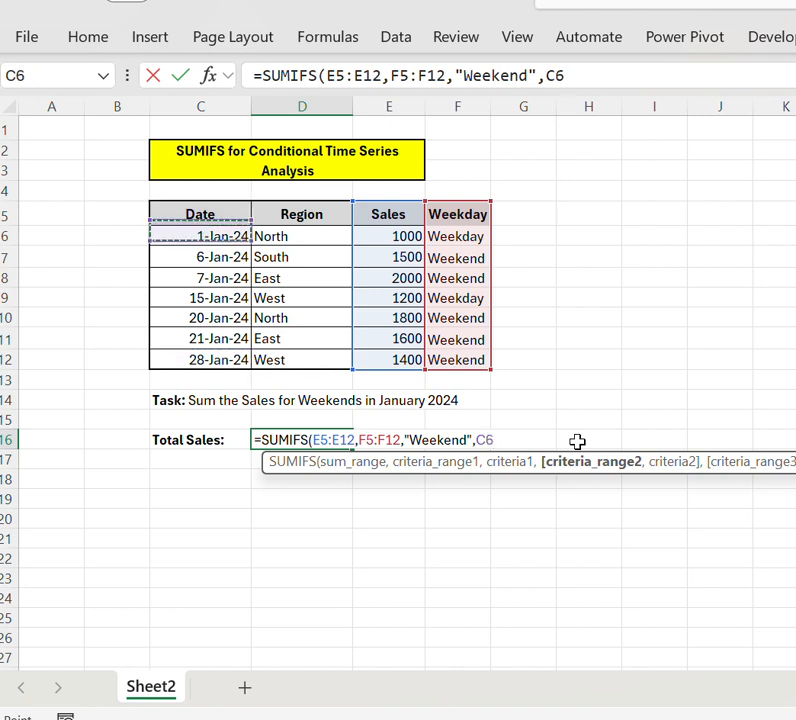
{"action": "key", "text": "Up"}
{"action": "key", "text": "ctrl+shift+Down"}
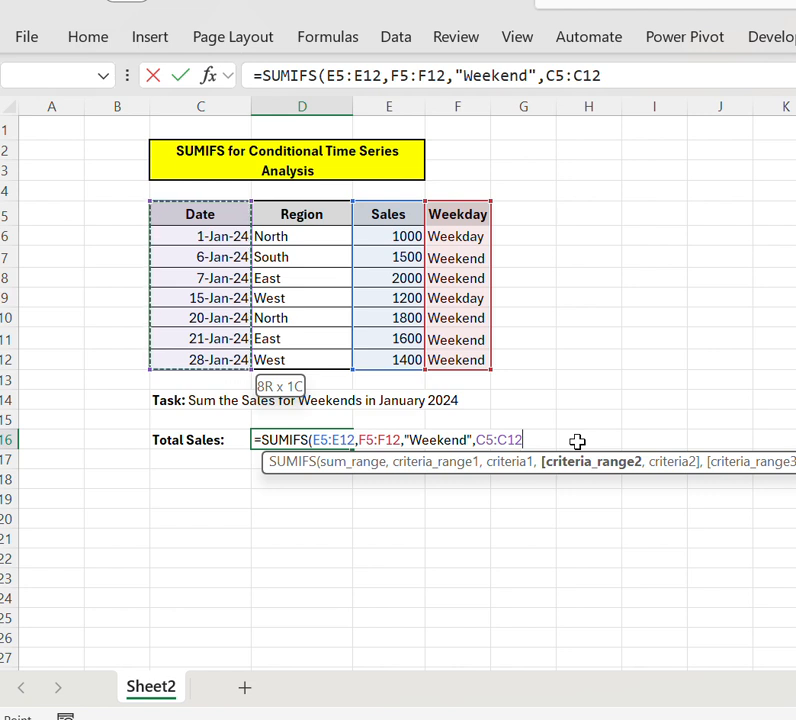
Set the second SUMIFS criterion to ">=1-Jan-24".
{"action": "type", "text": ","}
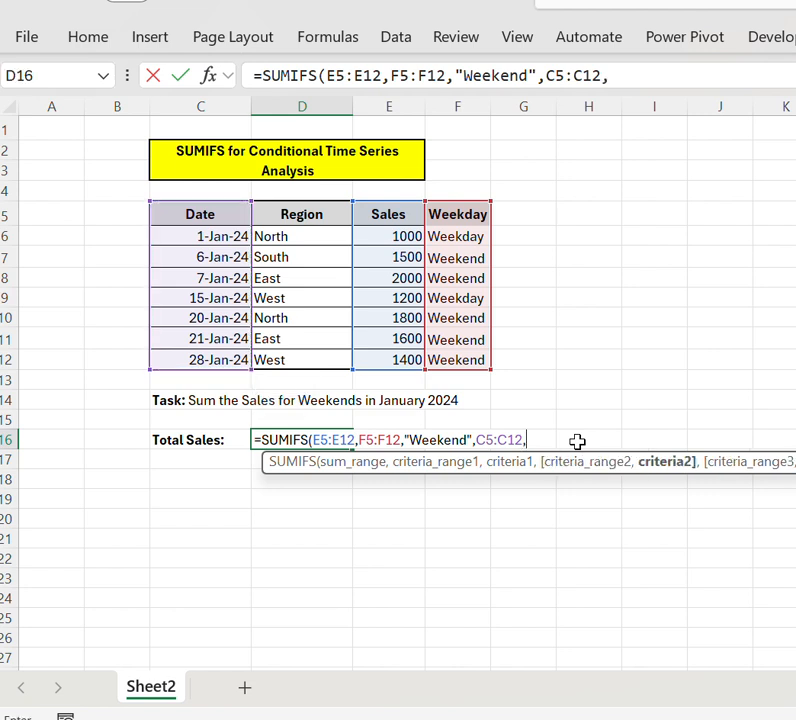
{"action": "type", "text": "\""}
{"action": "type", "text": "\""}
{"action": "key", "text": "BackSpace"}
{"action": "type", "text": ">=1-"}
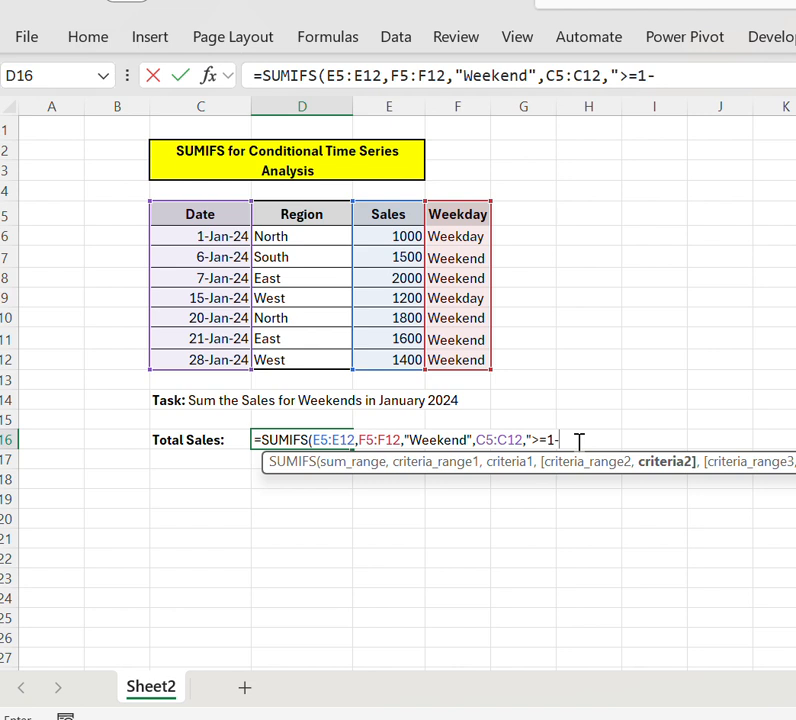
{"action": "type", "text": "Jan-24"}
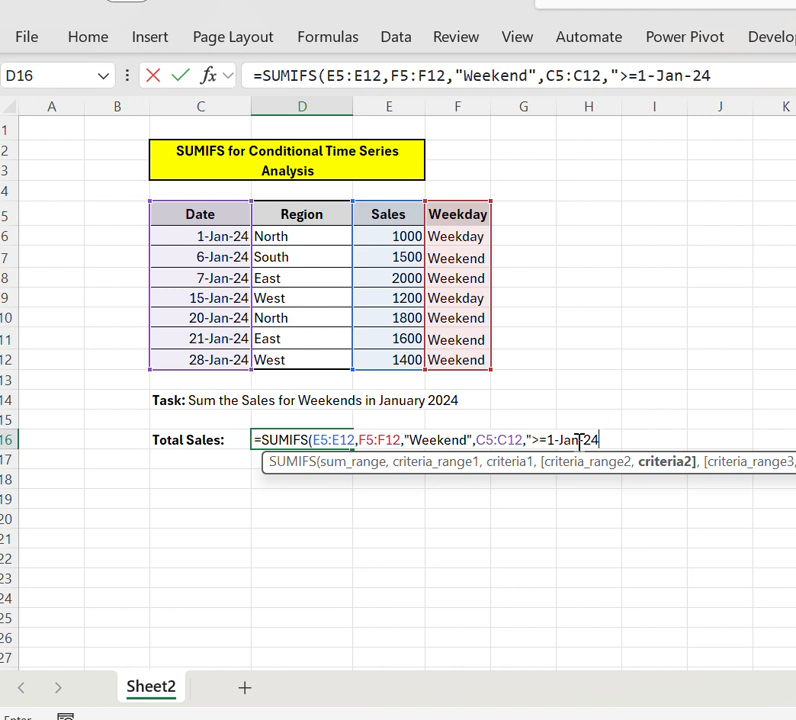
{"action": "type", "text": "\","}
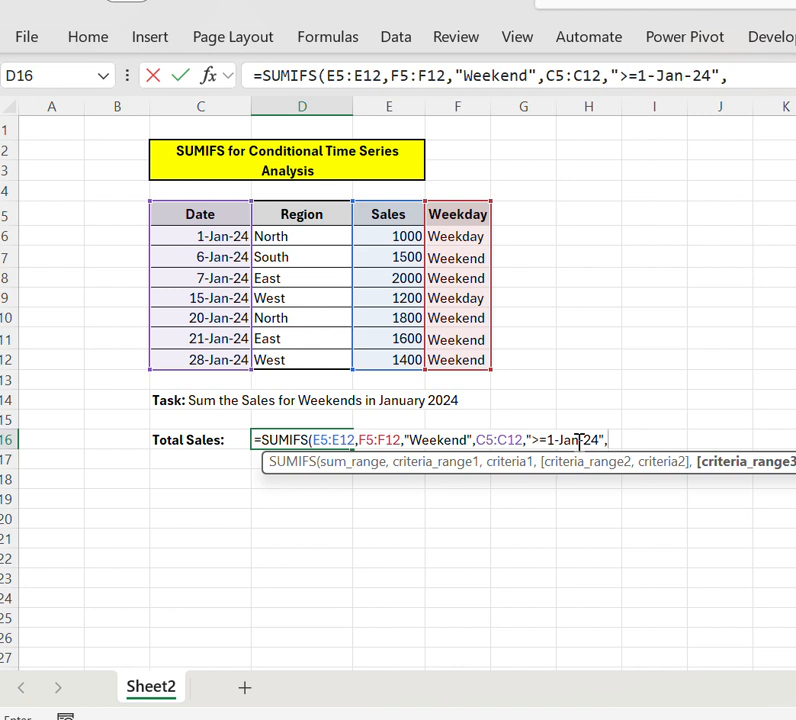
Add the Date column, C5:C12, again as the third SUMIFS criteria range.
{"action": "key", "text": "Left"}
{"action": "key", "text": "Up"}
{"action": "key", "text": "Up"}
{"action": "key", "text": "Up"}
{"action": "key", "text": "Up"}
{"action": "key", "text": "Up"}
{"action": "key", "text": "Up"}
{"action": "key", "text": "Up"}
{"action": "key", "text": "Up"}
{"action": "key", "text": "Up"}
{"action": "key", "text": "Up"}
{"action": "key", "text": "Up"}
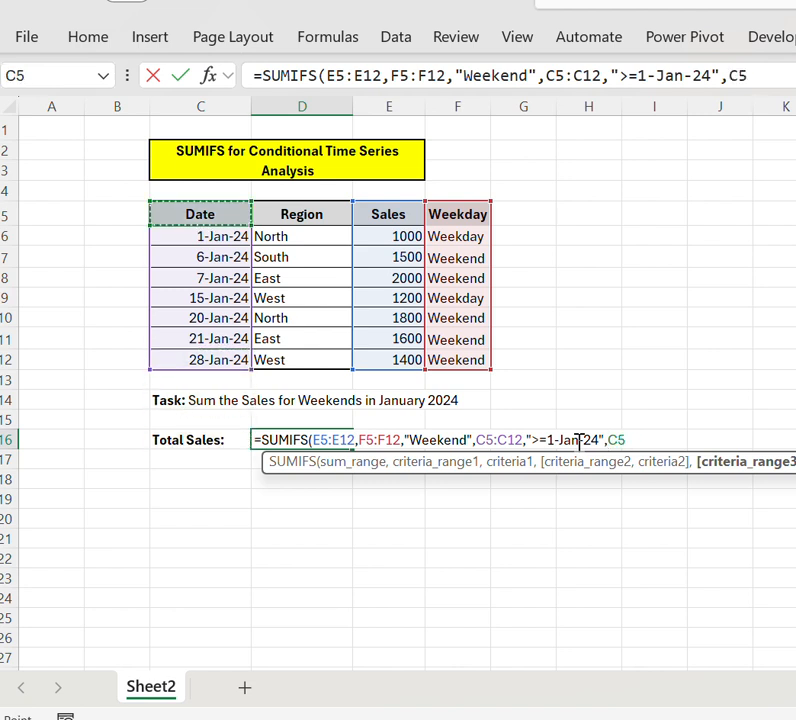
{"action": "key", "text": "ctrl+shift+Down"}
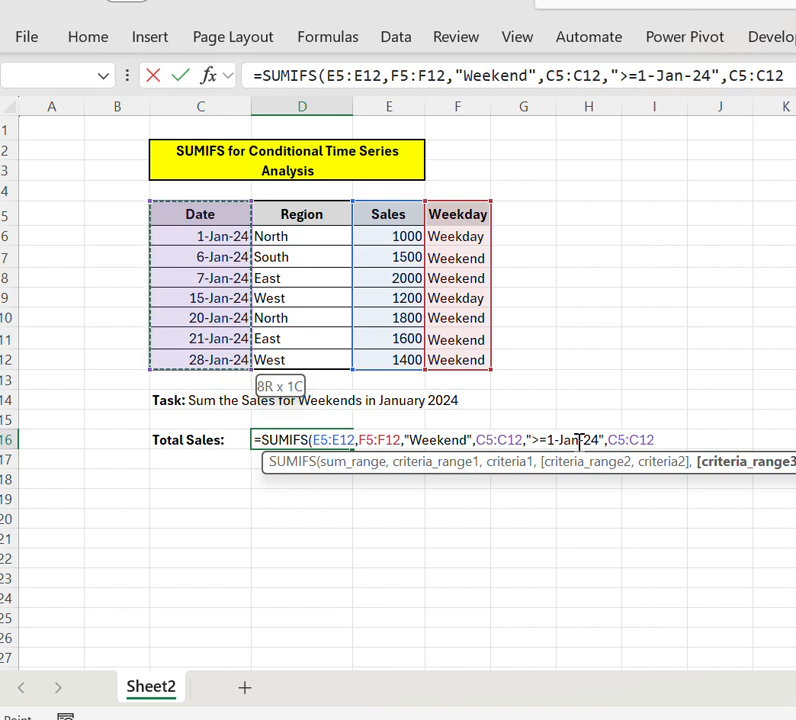
Set the third SUMIFS criterion to "<=31-Jan-24" and complete the formula in D16.
{"action": "type", "text": ","}
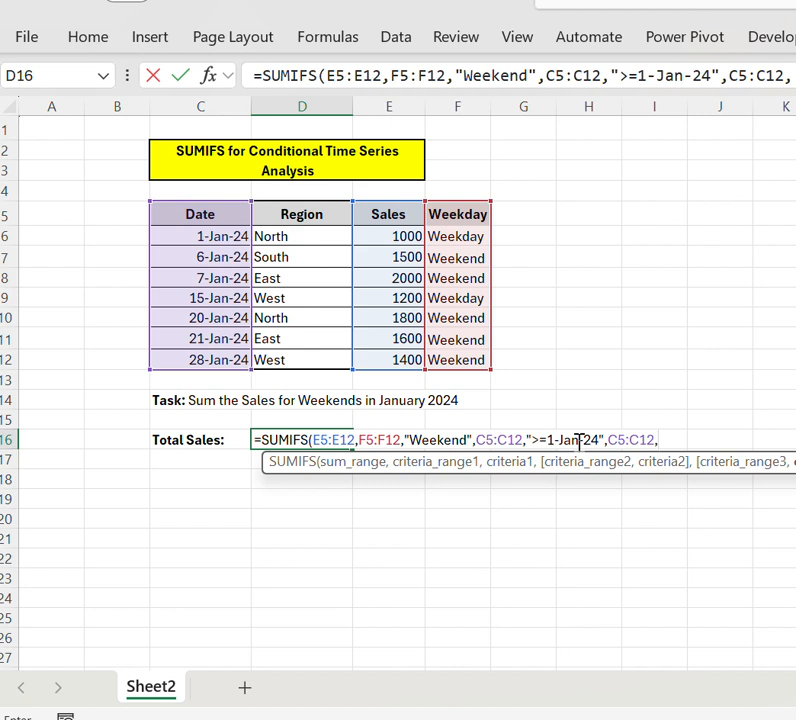
{"action": "type", "text": "\"<=31-Jan-24\""}
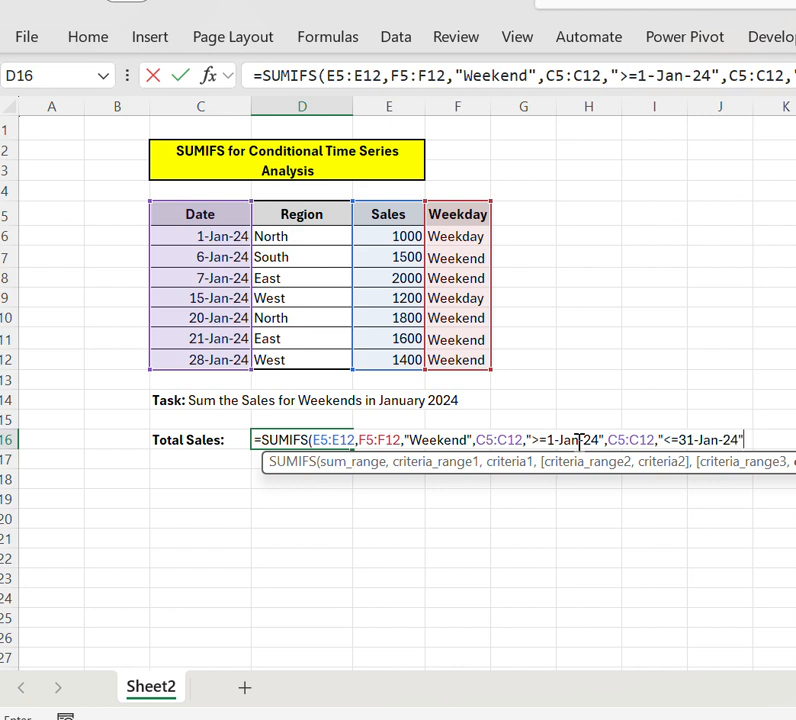
{"action": "type", "text": ")"}
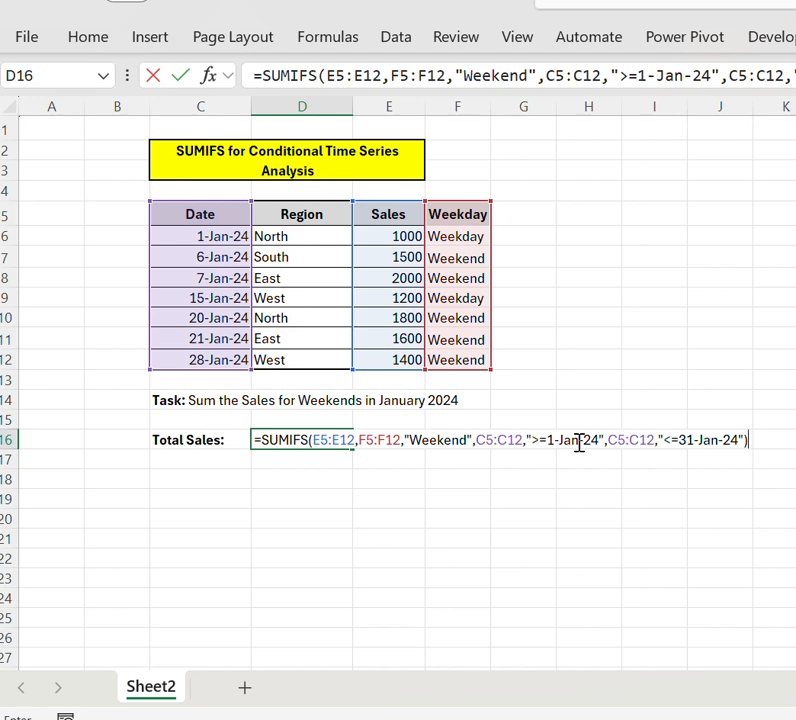
{"action": "key", "text": "Return"}
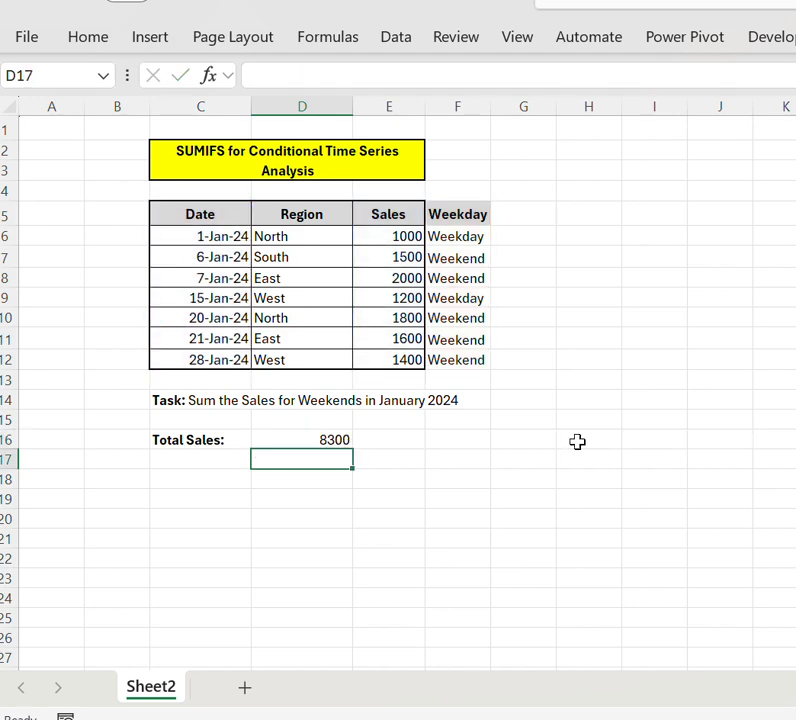
Select the weekend sales cells E7, E8, E10, E11 and E12 together, and check them against the total in D16.
{"action": "key", "text": "Up"}
{"action": "key", "text": "Up"}
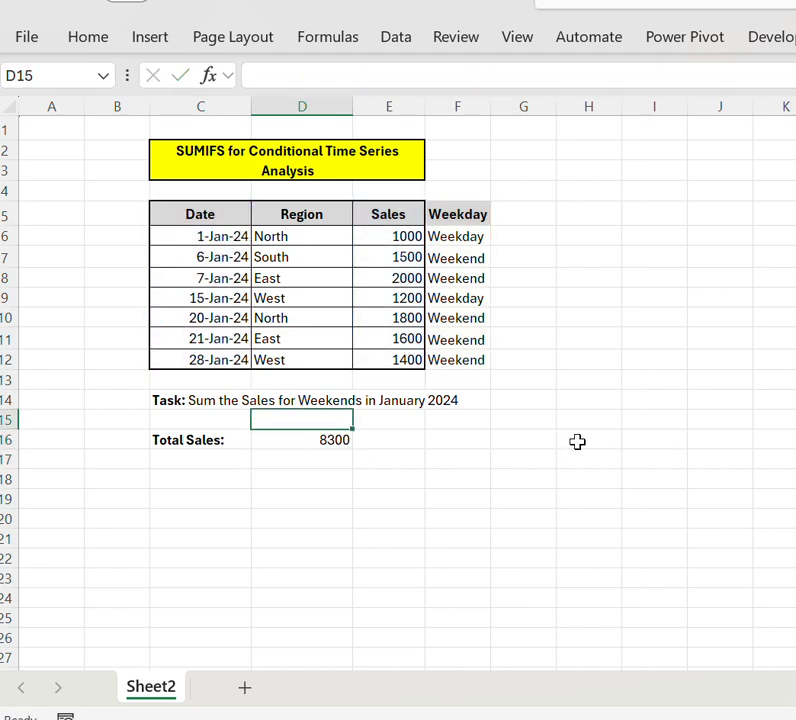
{"action": "key", "text": "Up"}
{"action": "key", "text": "Up"}
{"action": "key", "text": "Up"}
{"action": "key", "text": "Up"}
{"action": "key", "text": "Up"}
{"action": "key", "text": "Up"}
{"action": "key", "text": "Up"}
{"action": "key", "text": "Up"}
{"action": "key", "text": "Right"}
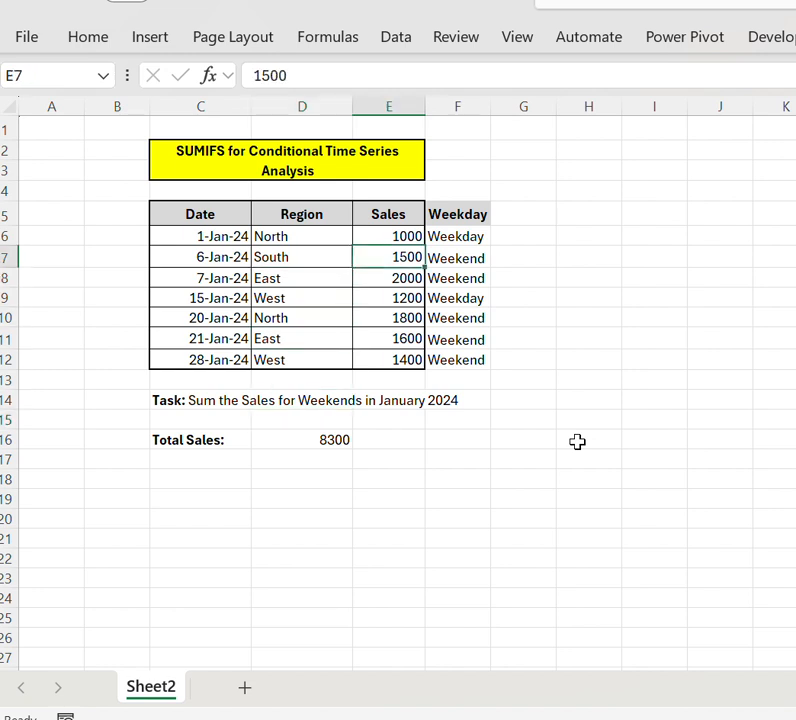
{"action": "key", "text": "Right"}
{"action": "key", "text": "Left"}
{"action": "left_click", "coordinate": [409, 280], "text": "ctrl"}
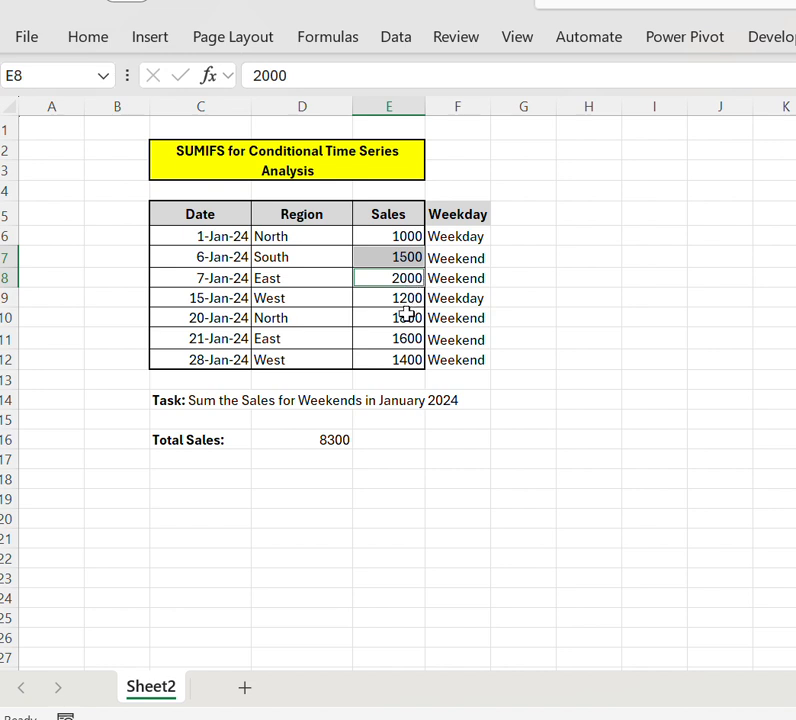
{"action": "left_click", "coordinate": [403, 318], "text": "ctrl"}
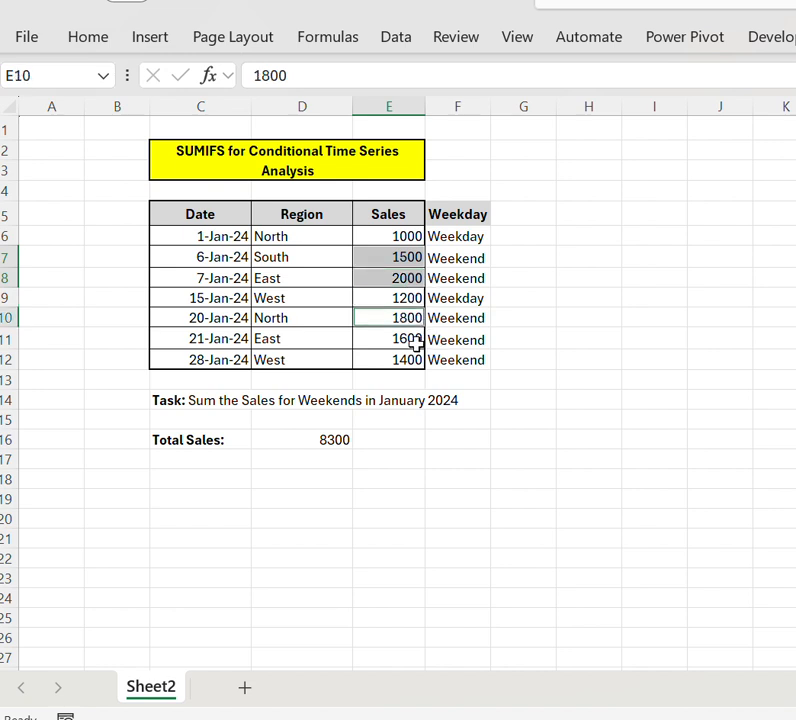
{"action": "left_click", "coordinate": [408, 339], "text": "ctrl"}
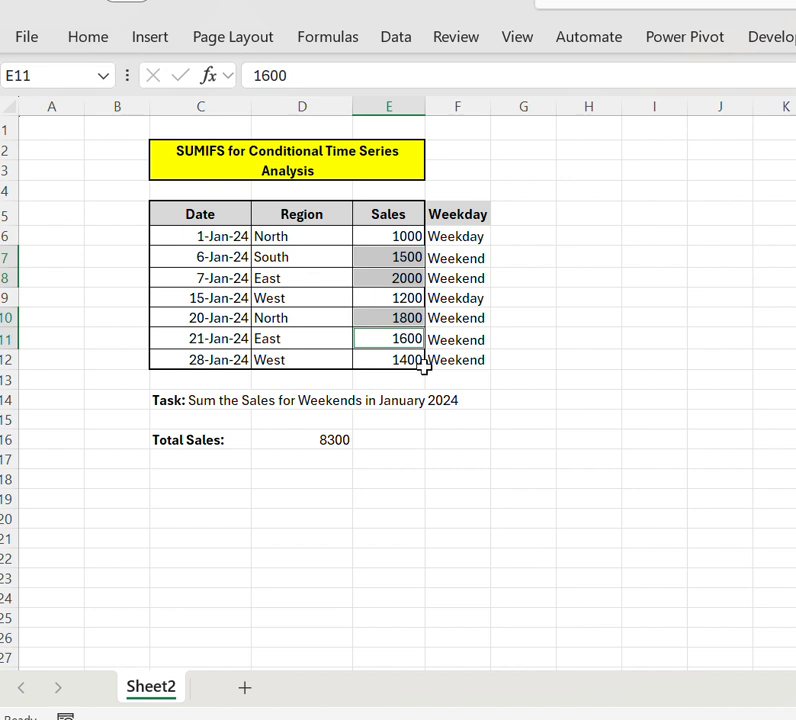
{"action": "left_click", "coordinate": [409, 362], "text": "ctrl"}
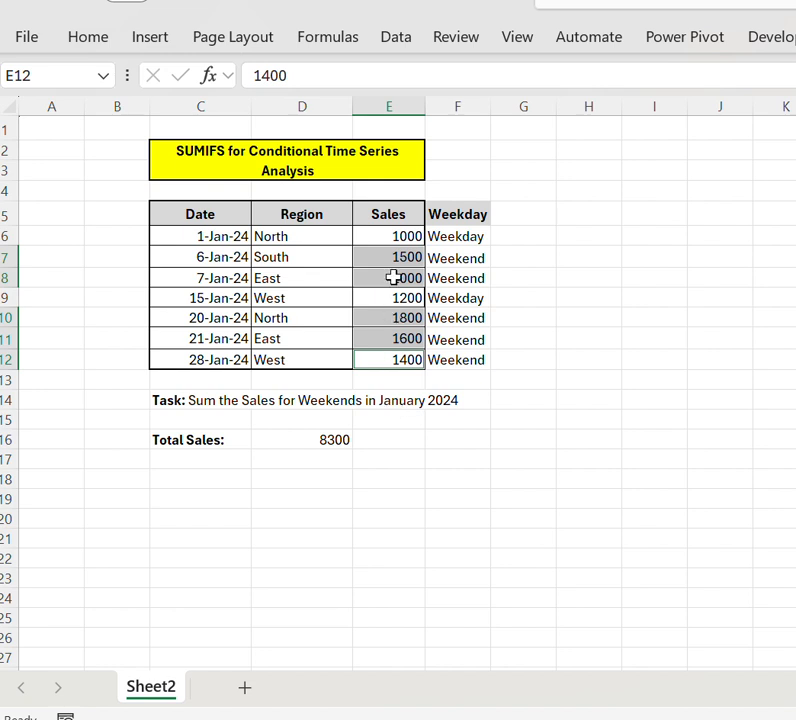
{"action": "left_click", "coordinate": [323, 440]}
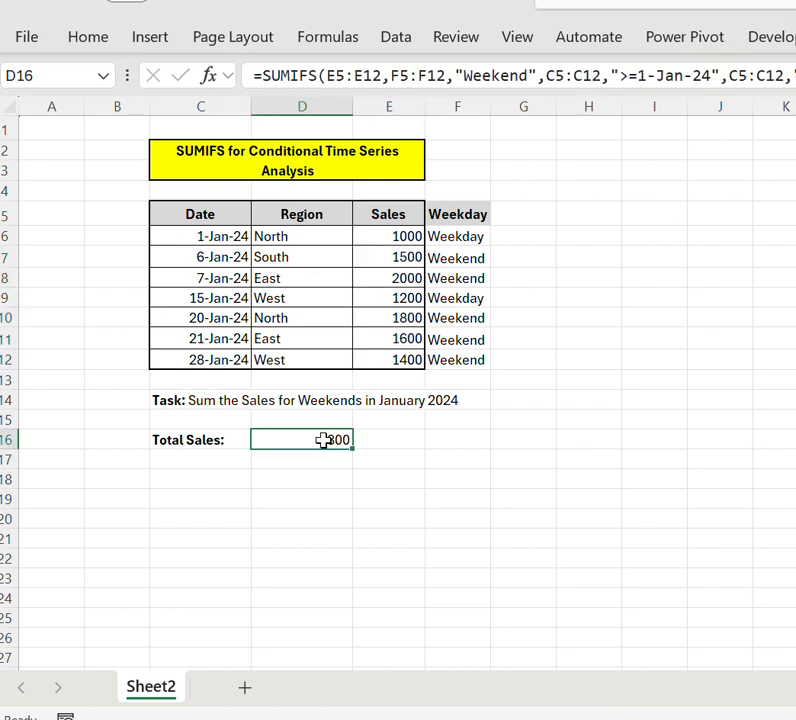